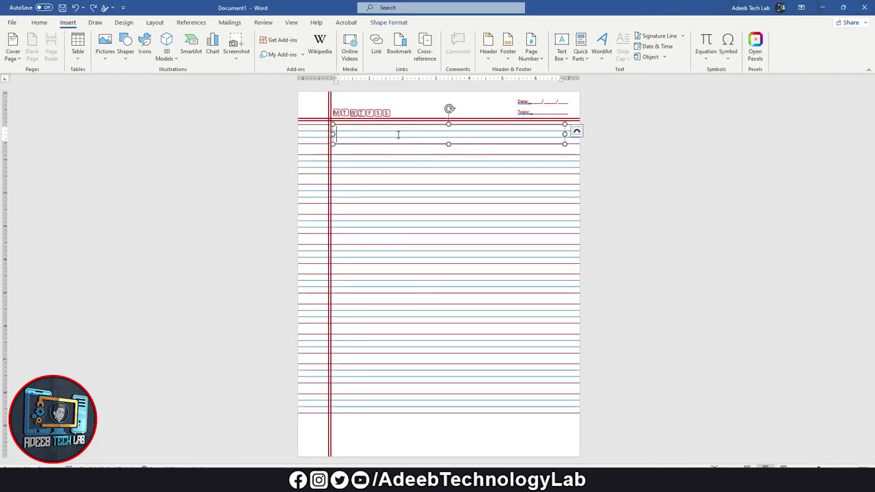
# Write sample text (Dasdajsdf hajsfh a, asfasf, Asfas, asf) on four ruled lines and paste two page copies.
pyautogui.write('Das')
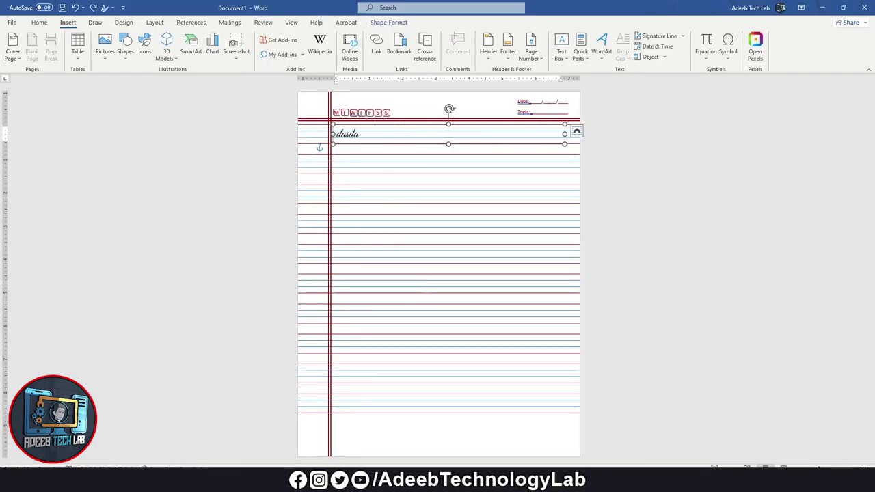
pyautogui.write('dajsdf hajsfh a')
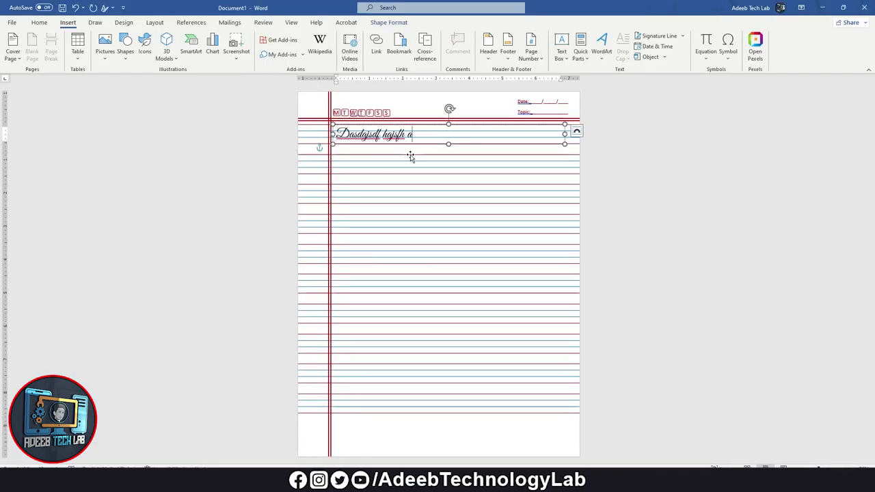
pyautogui.click(410, 164)
pyautogui.write('asfasf')
pyautogui.click(406, 194)
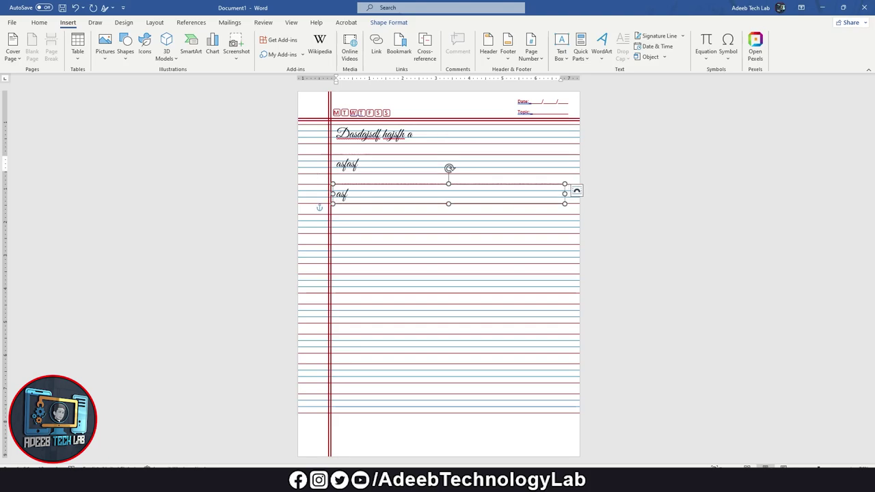
pyautogui.write('Asfas')
pyautogui.click(408, 228)
pyautogui.write('asf')
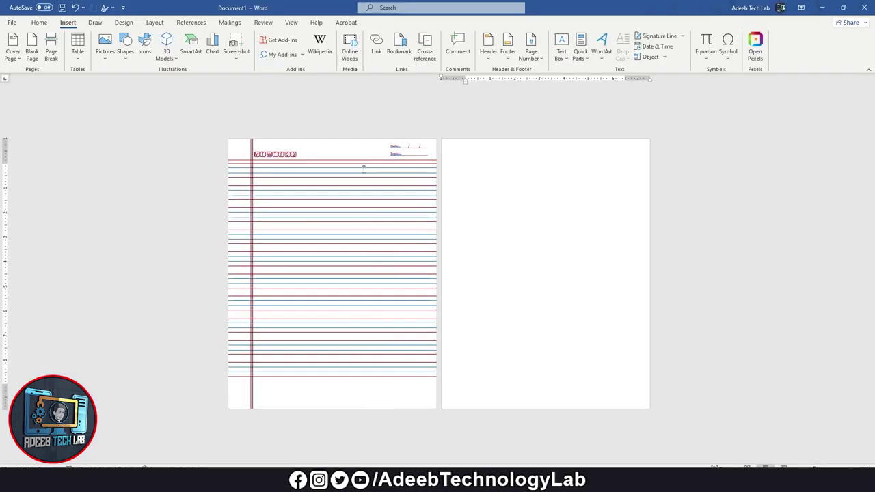
pyautogui.hotkey('ctrl', 'v')
pyautogui.hotkey('ctrl', 'v')
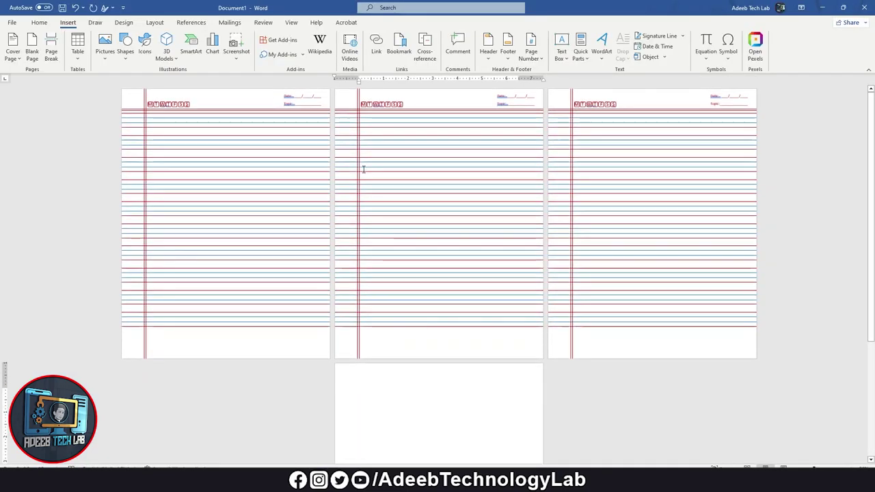
pyautogui.hotkey('ctrl', 'v')
pyautogui.hotkey('ctrl', 'v')
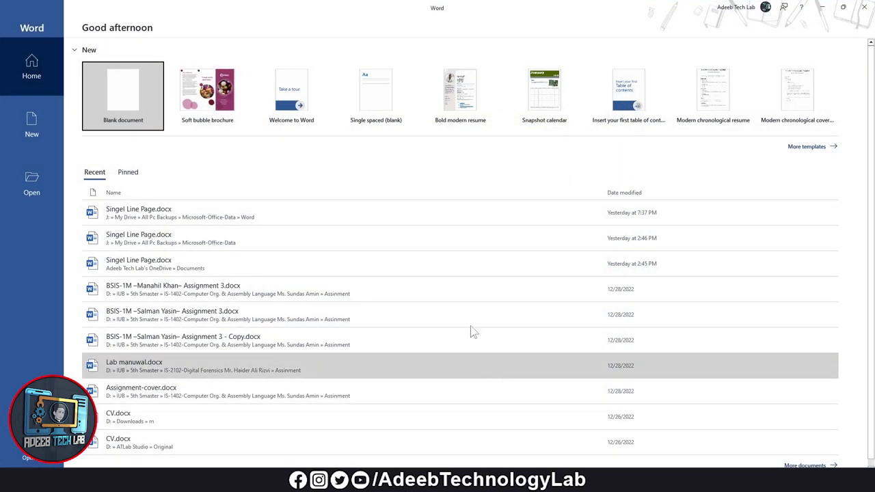
# Choose Blank document on the start screen to open Document1.
pyautogui.click(134, 114)
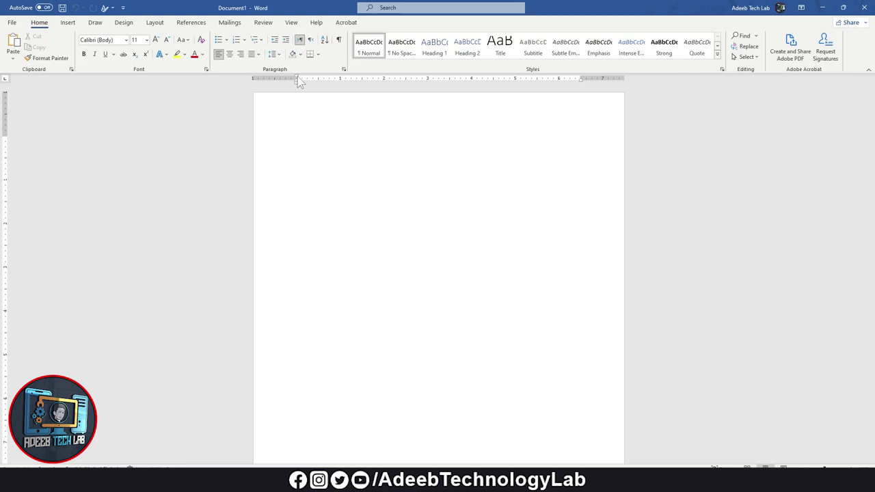
# Extend the paragraph indents to both margins and insert a one-column, three-row table.
pyautogui.moveTo(296, 77); pyautogui.dragTo(254, 78)
pyautogui.moveTo(581, 80); pyautogui.dragTo(624, 80)
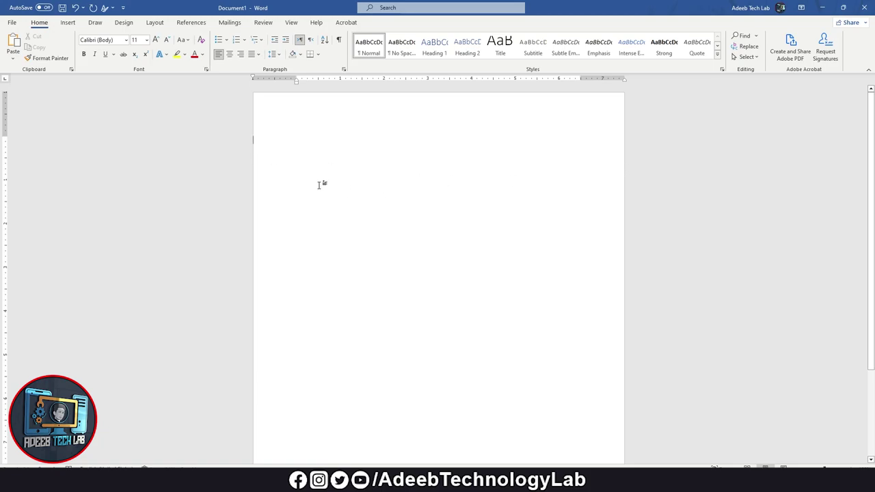
pyautogui.click(66, 25)
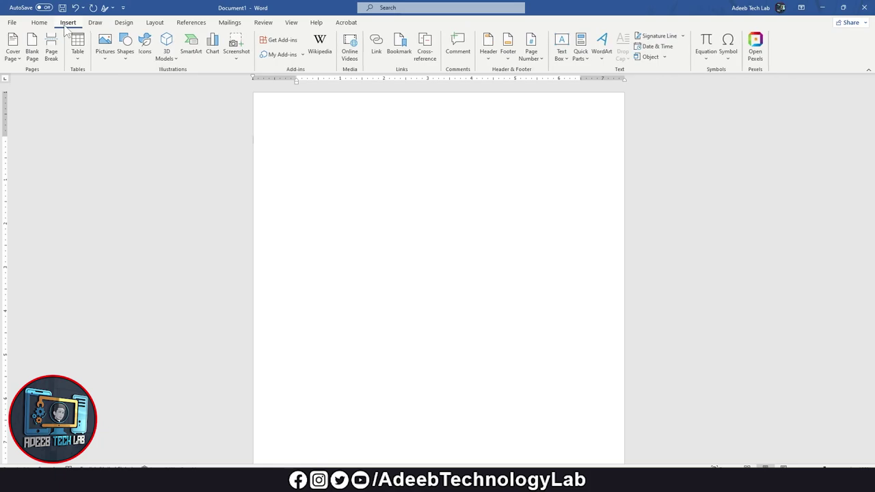
pyautogui.click(81, 56)
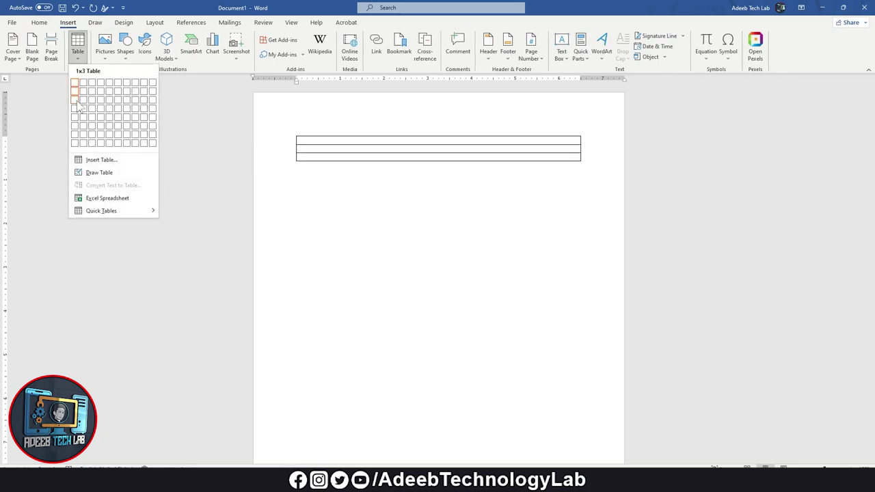
pyautogui.click(78, 101)
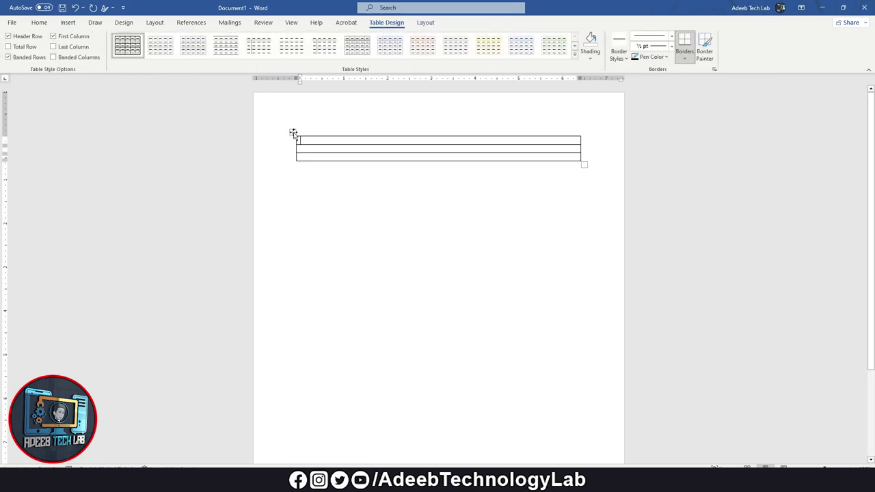
# Move and stretch the table to span the full page width and adjust its row height.
pyautogui.moveTo(293, 132); pyautogui.dragTo(249, 134)
pyautogui.moveTo(540, 165)
pyautogui.mouseDown()
pyautogui.moveTo(635, 169)
pyautogui.moveTo(637, 156)
pyautogui.mouseUp()
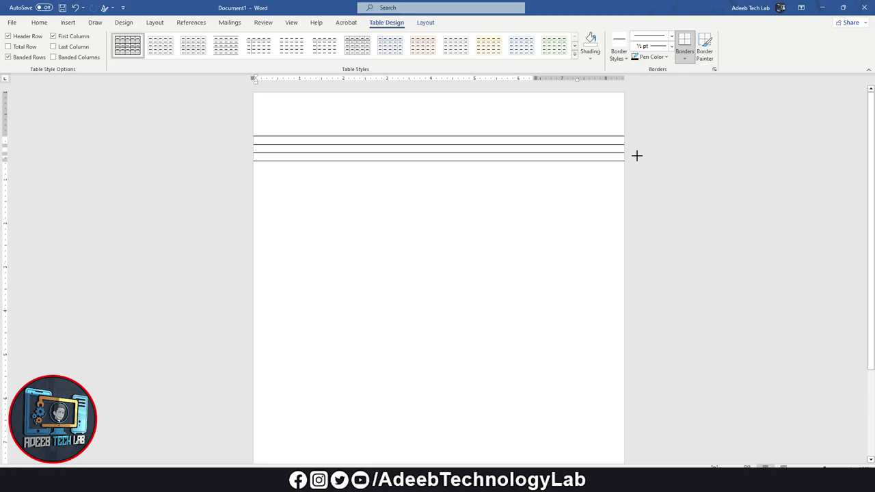
pyautogui.moveTo(640, 153)
pyautogui.mouseDown()
pyautogui.moveTo(647, 218)
pyautogui.moveTo(645, 149)
pyautogui.mouseUp()
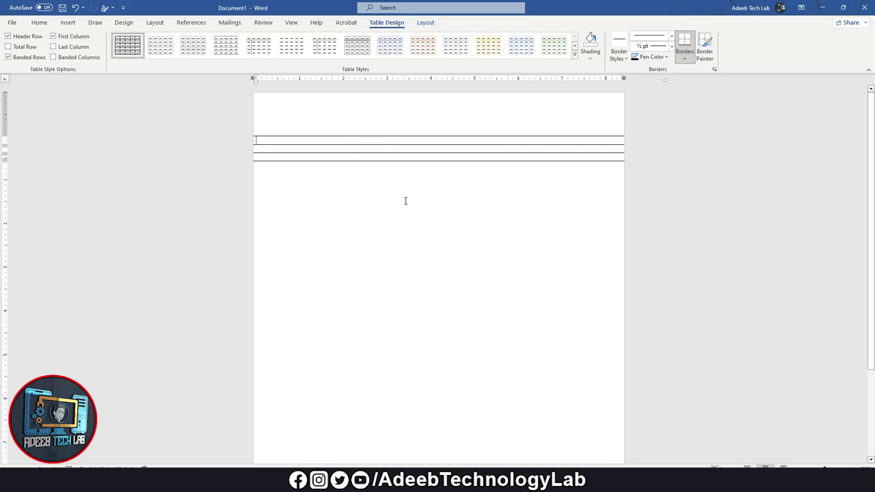
# Paint the table's two inner row borders light blue with the border painter.
pyautogui.scroll(8, 405, 200)
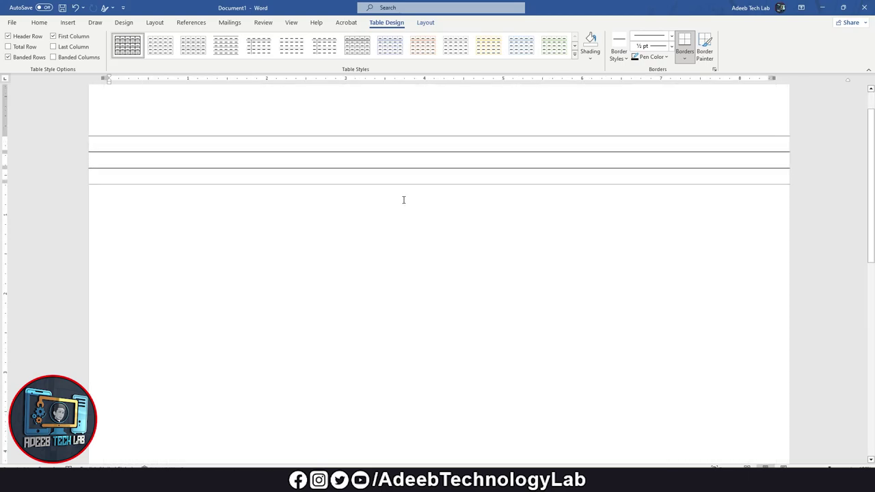
pyautogui.scroll(-5, 830, 463)
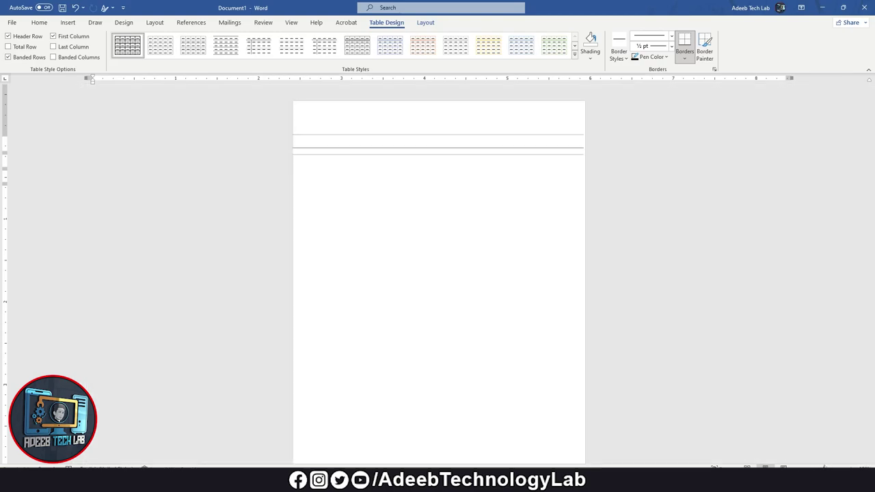
pyautogui.scroll(5, 793, 444)
pyautogui.scroll(-1, 792, 444)
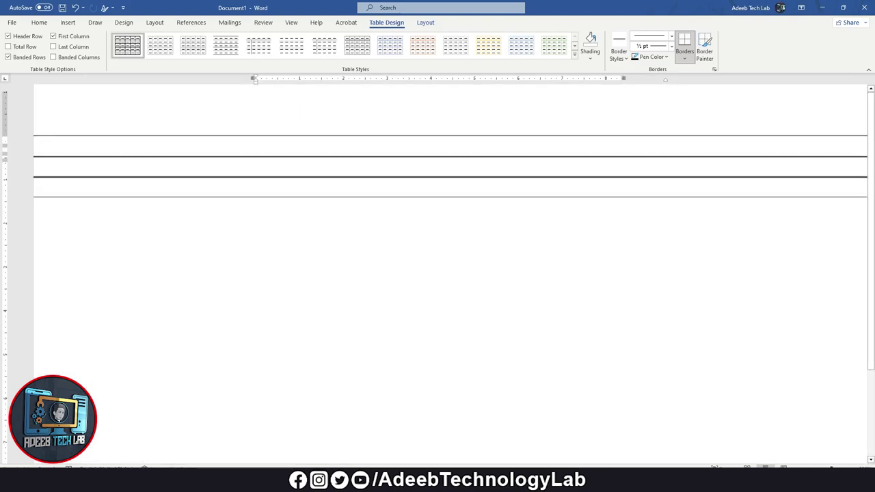
pyautogui.scroll(-2, 792, 444)
pyautogui.scroll(2, 793, 444)
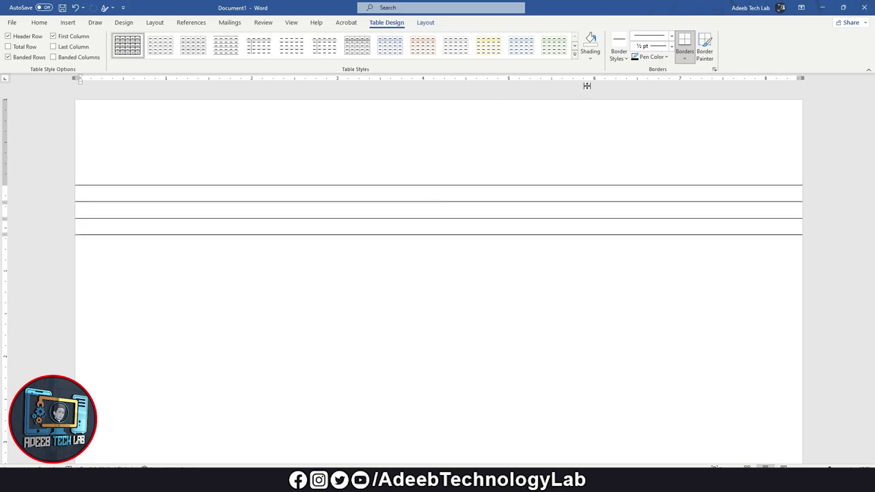
pyautogui.click(665, 56)
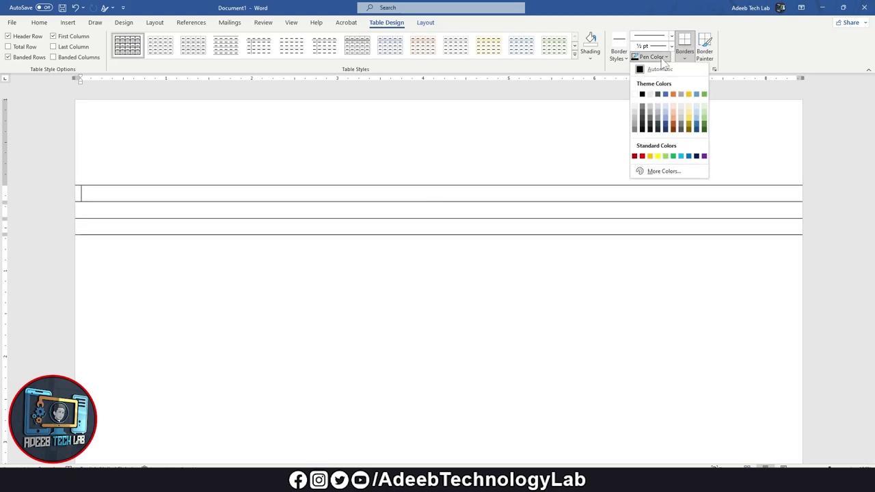
pyautogui.click(689, 156)
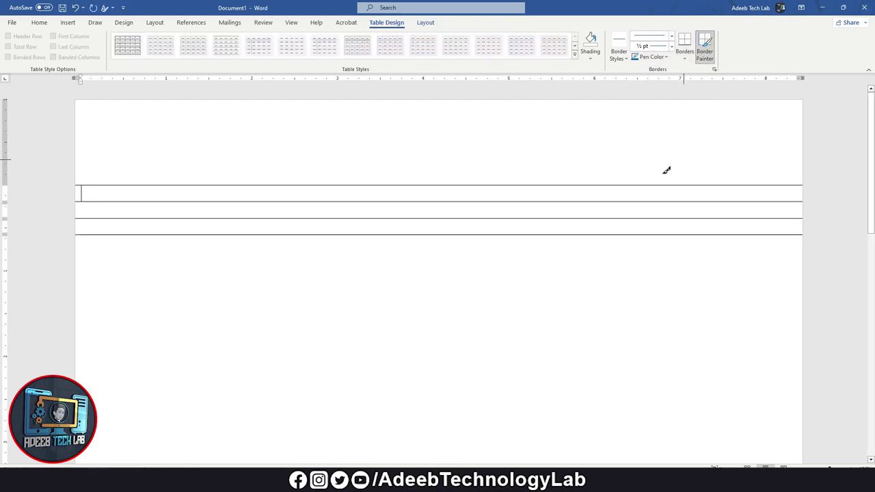
pyautogui.click(565, 200)
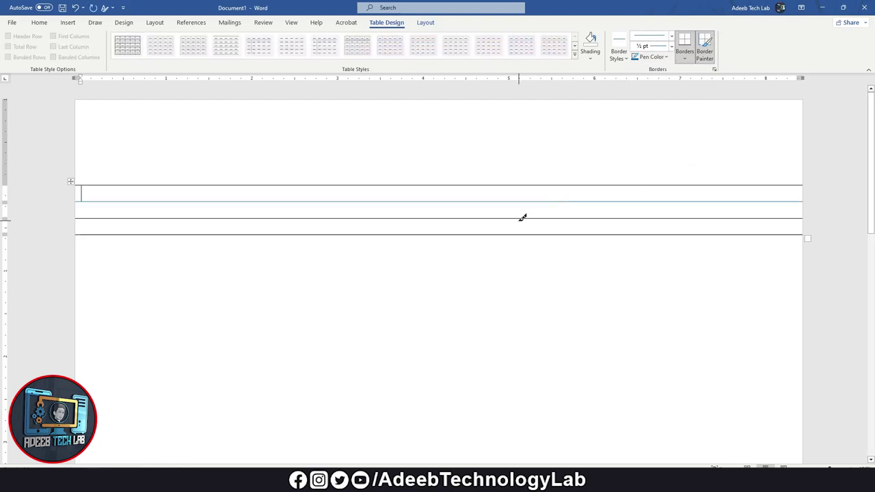
pyautogui.click(551, 217)
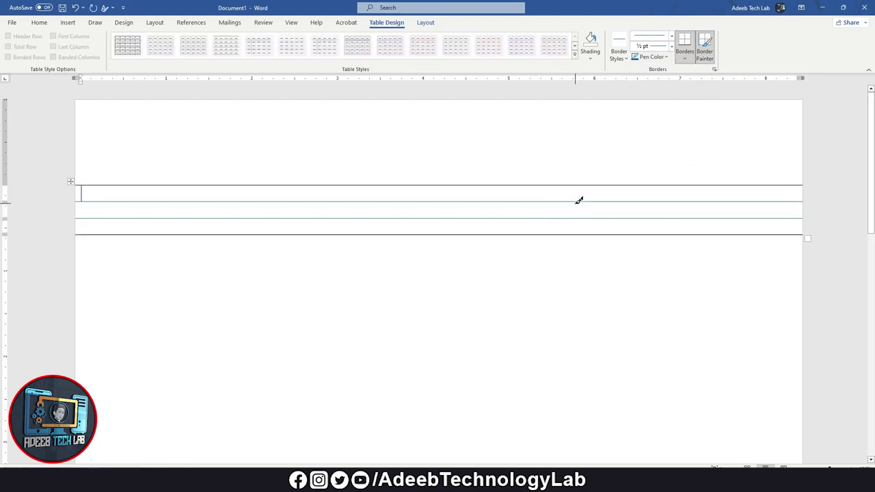
# Paint the table's top and bottom borders red, then stop painting and leave the table.
pyautogui.click(624, 60)
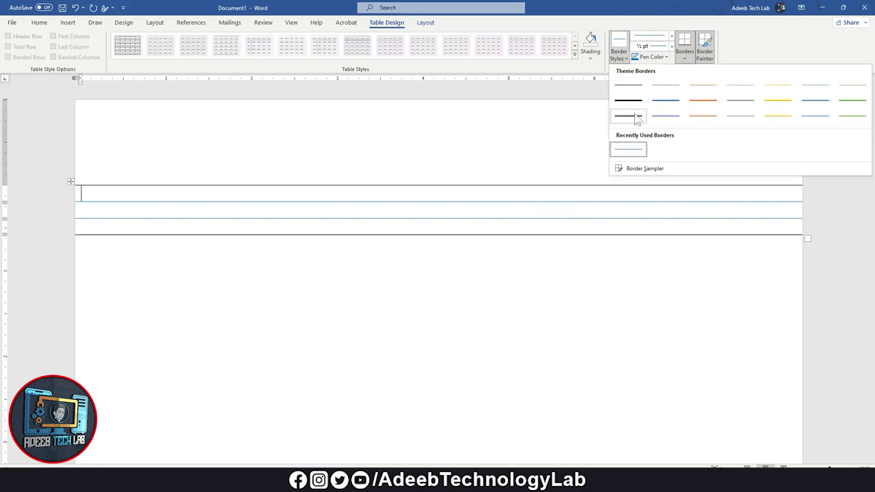
pyautogui.click(623, 63)
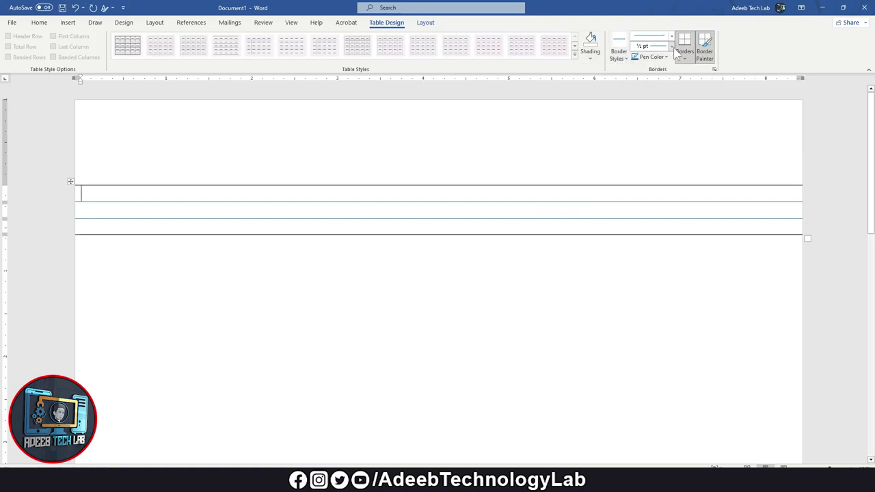
pyautogui.click(671, 46)
pyautogui.click(757, 50)
pyautogui.click(651, 56)
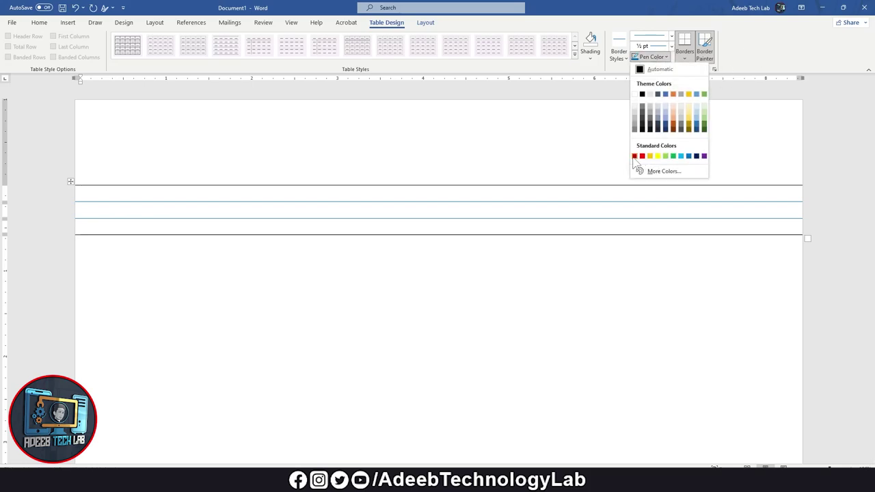
pyautogui.click(634, 156)
pyautogui.click(544, 184)
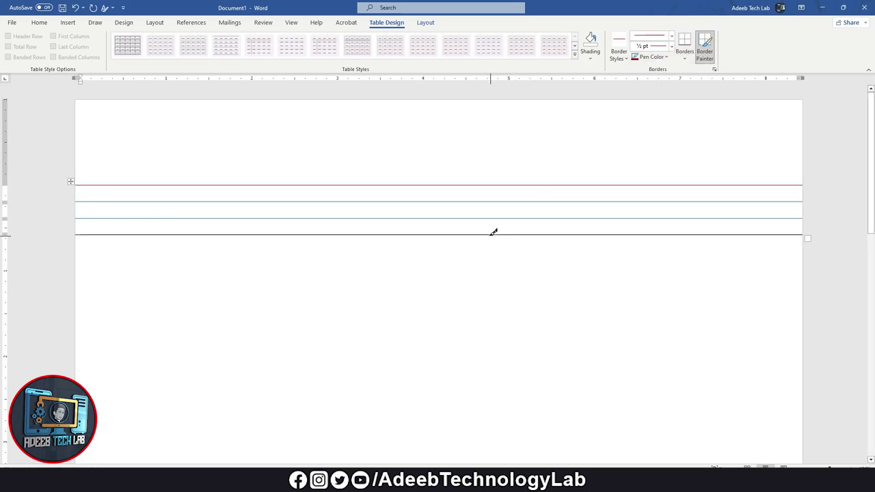
pyautogui.moveTo(490, 234); pyautogui.dragTo(547, 233)
pyautogui.keyDown('ctrl'); pyautogui.scroll(-4, 492, 141); pyautogui.keyUp('ctrl')
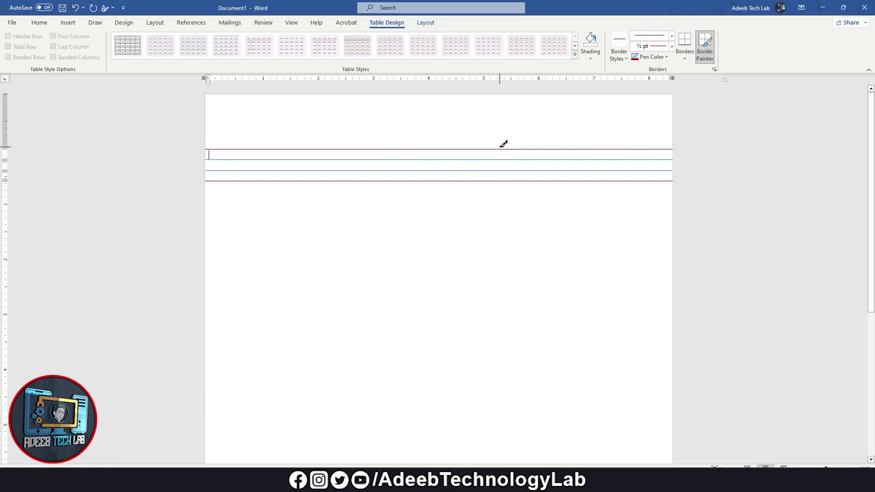
pyautogui.press('Escape')
pyautogui.click(478, 207)
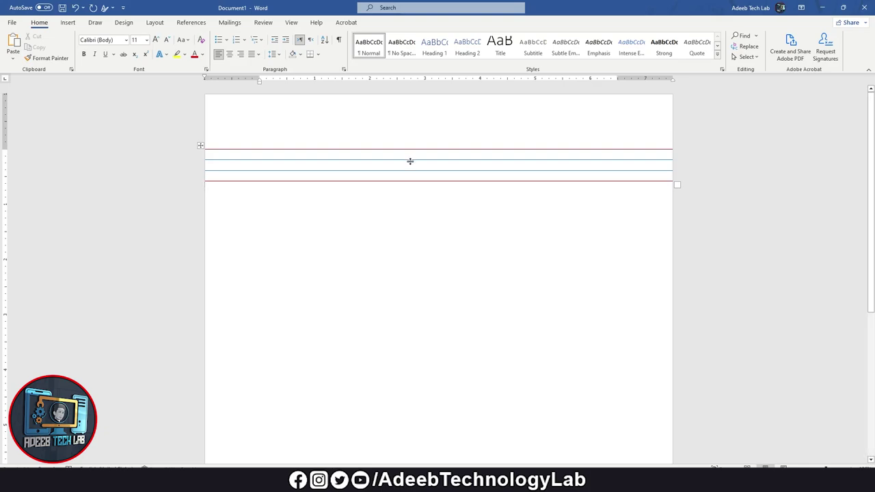
# Draw a rectangle spanning the three ruled lines from the top red line.
pyautogui.click(68, 22)
pyautogui.click(126, 55)
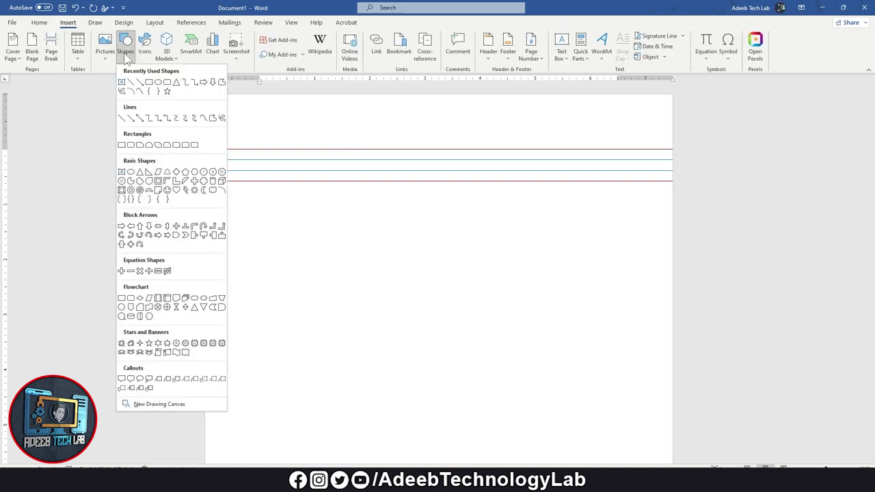
pyautogui.click(122, 90)
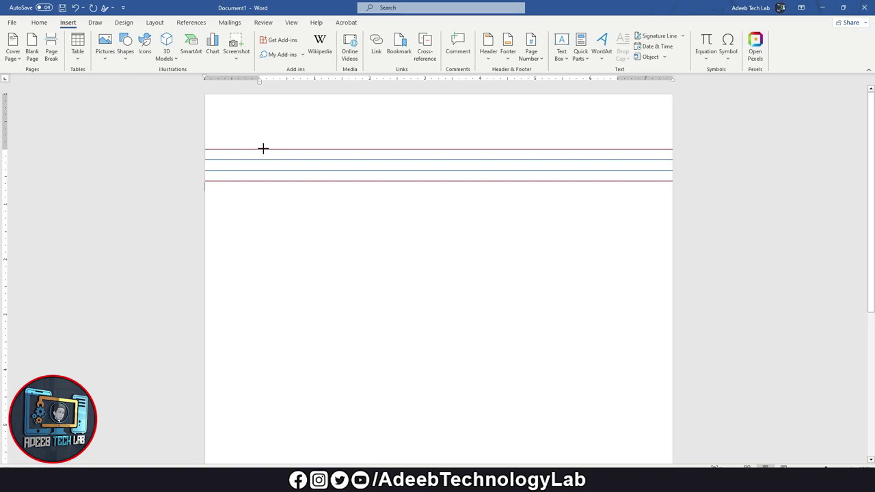
pyautogui.moveTo(263, 148); pyautogui.dragTo(648, 181)
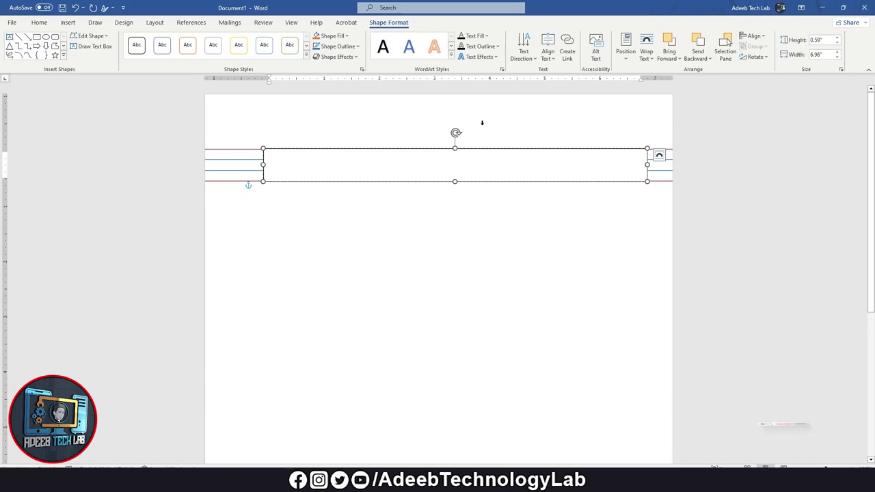
# Set the rectangle's fill to No Fill so the lines show through.
pyautogui.click(333, 35)
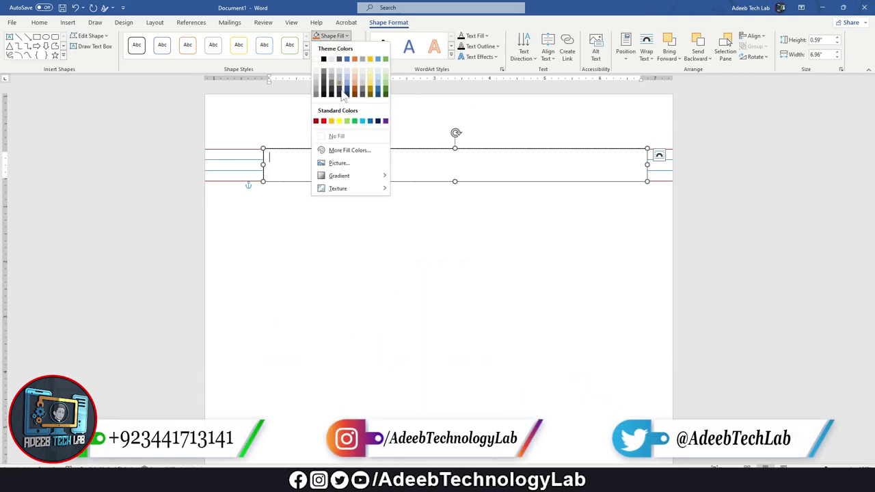
pyautogui.click(335, 136)
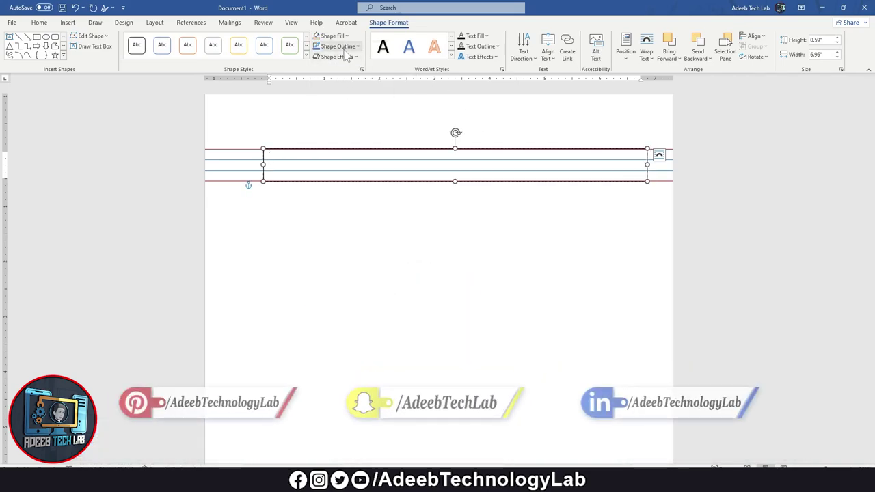
pyautogui.click(340, 46)
# Remove the rectangle's outline and type a name inside the box.
pyautogui.click(344, 144)
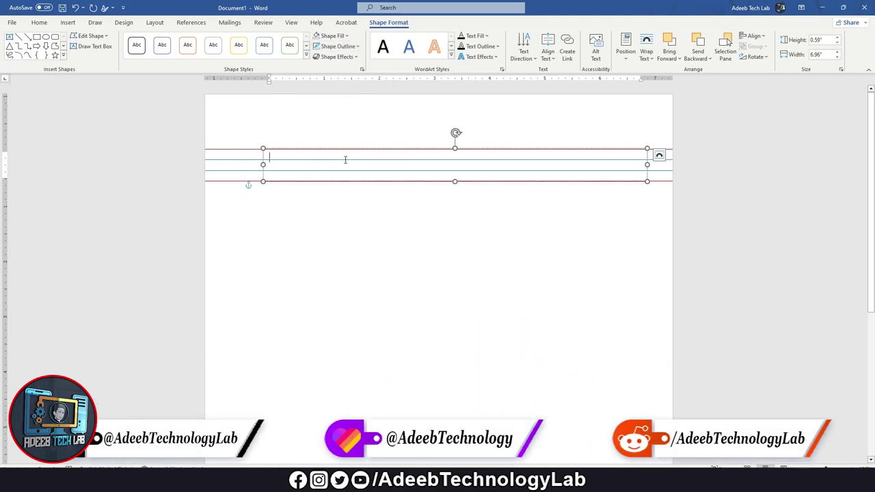
pyautogui.write('SAlman')
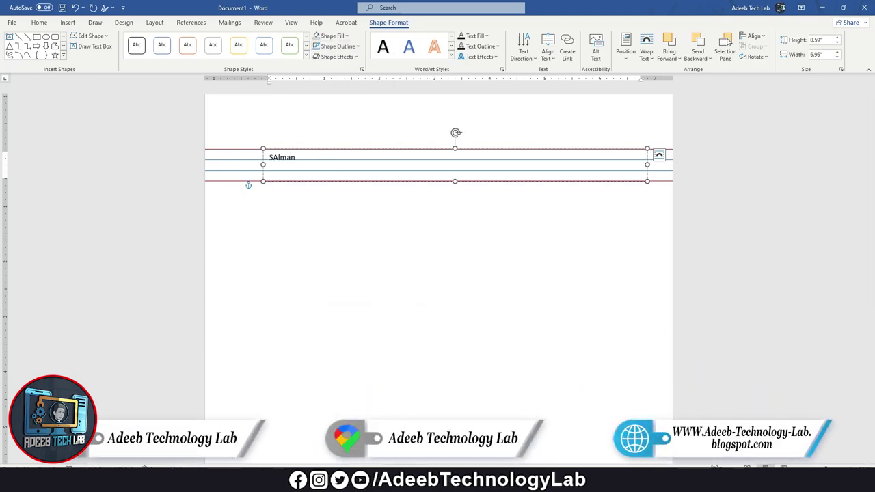
pyautogui.write(' Adeeb')
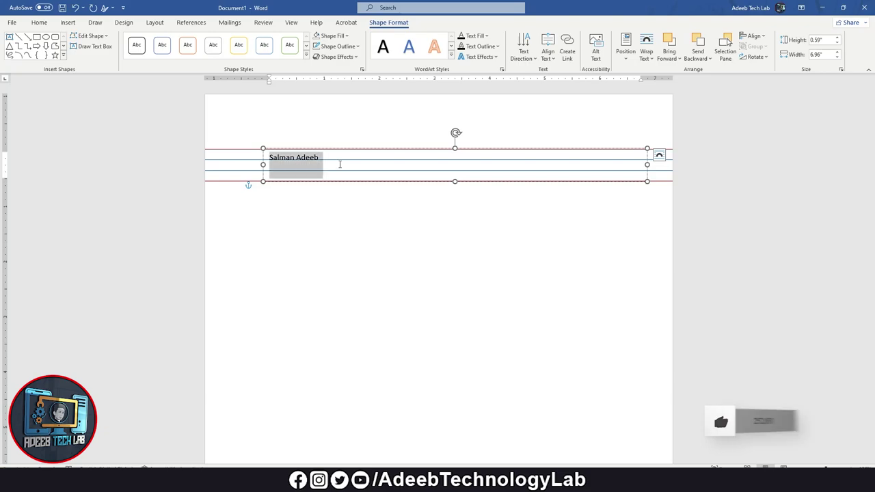
pyautogui.click(68, 22)
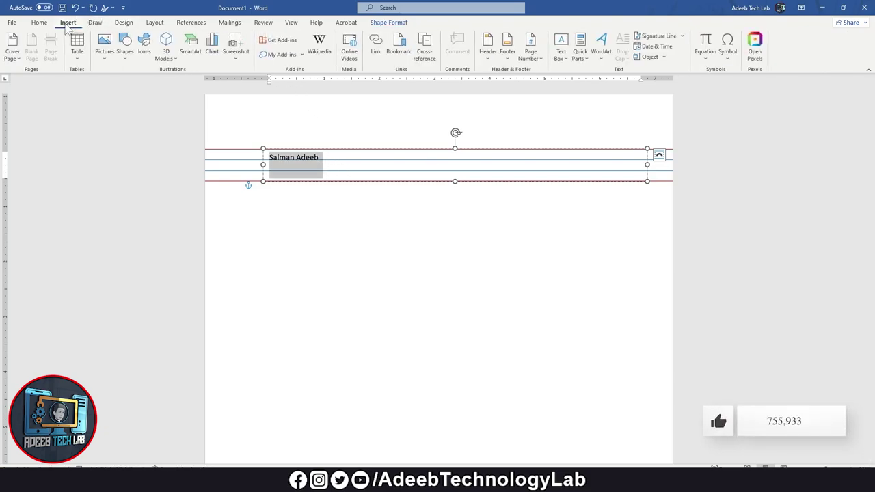
pyautogui.click(39, 21)
# Format the name in Great Vibes script at 28 pt and deselect it.
pyautogui.click(156, 39)
pyautogui.click(156, 39)
pyautogui.click(156, 40)
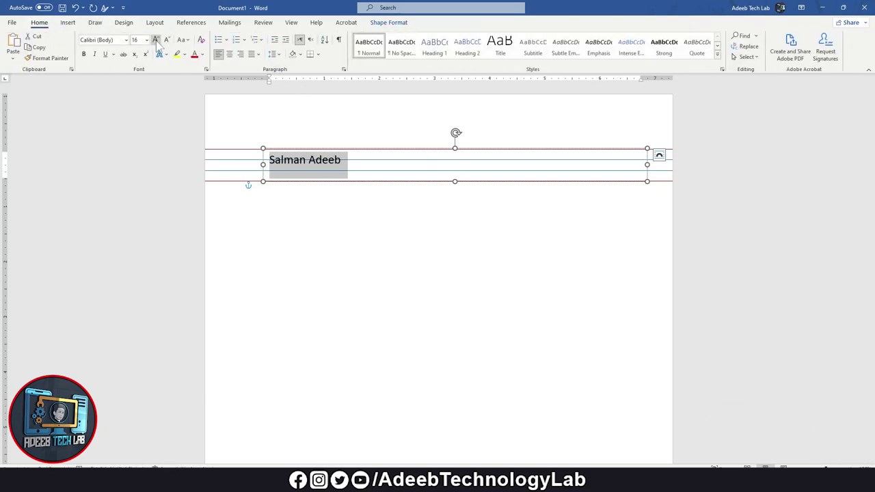
pyautogui.click(156, 40)
pyautogui.click(156, 40)
pyautogui.click(156, 40)
pyautogui.click(156, 40)
pyautogui.click(156, 39)
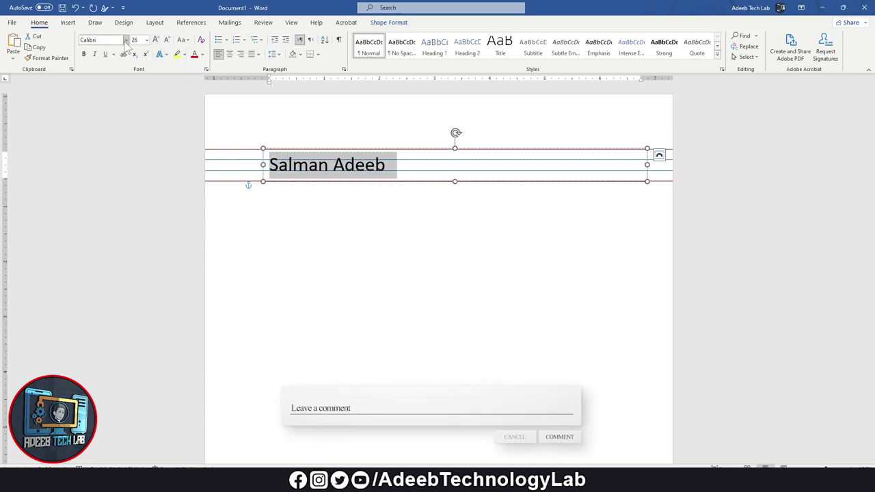
pyautogui.click(126, 40)
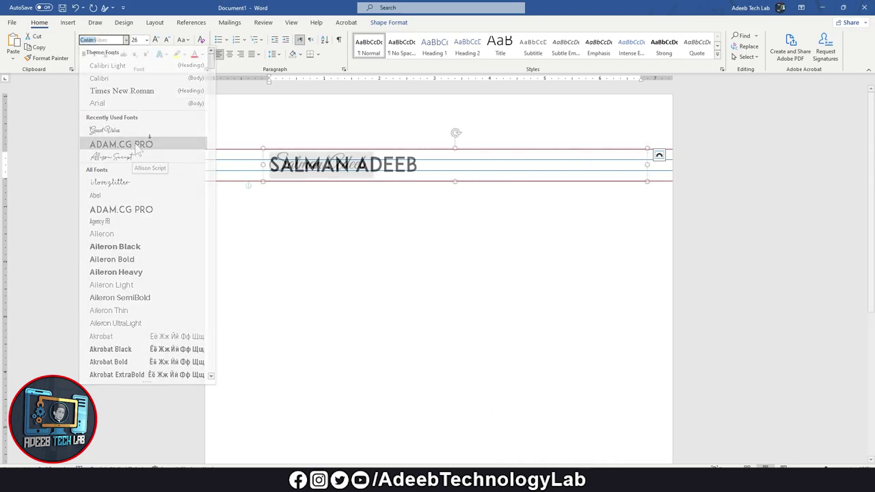
pyautogui.click(104, 130)
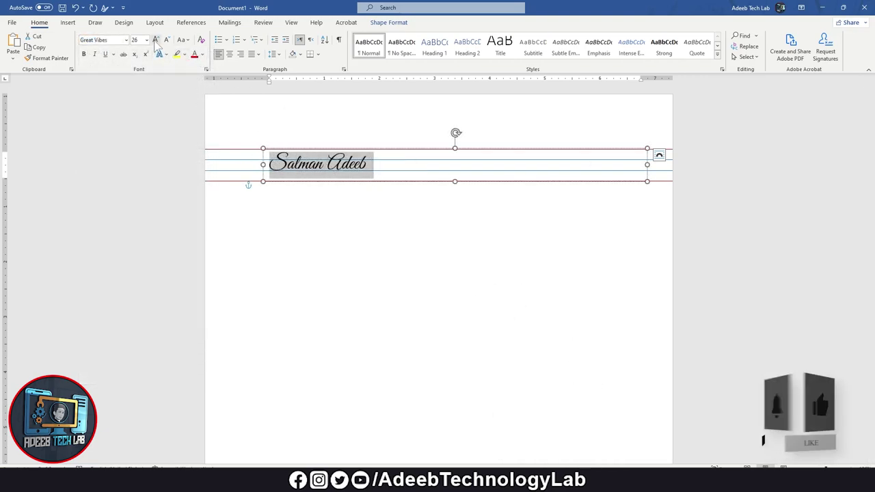
pyautogui.click(156, 40)
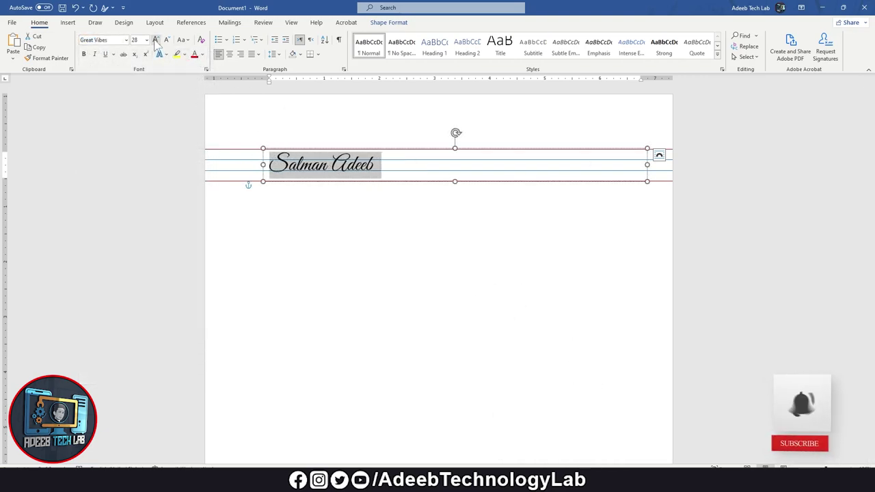
pyautogui.click(386, 163)
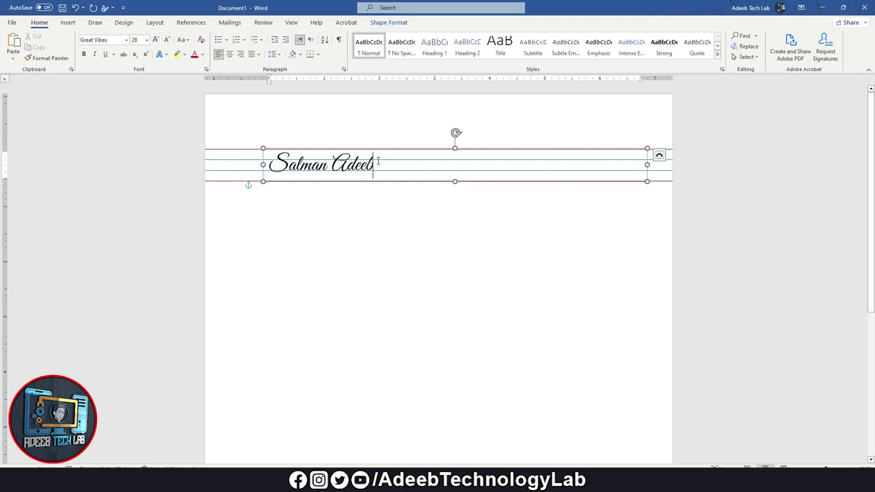
pyautogui.click(531, 236)
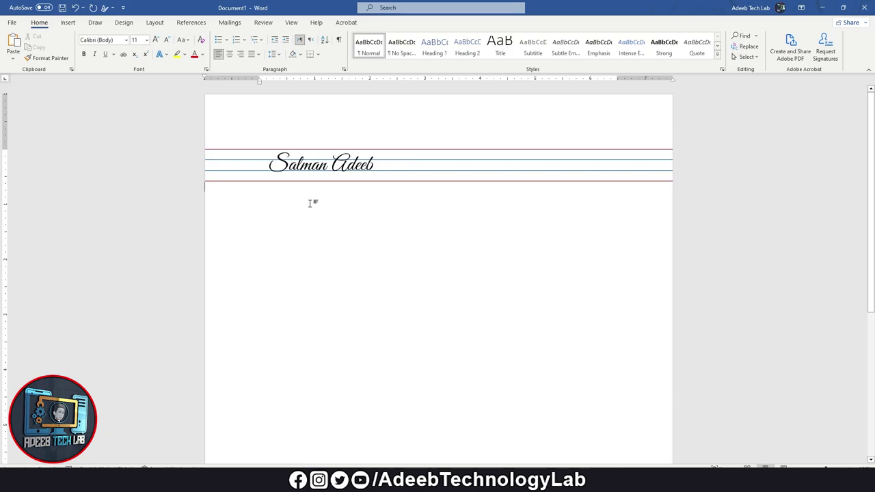
# Delete the name from the transparent text box.
pyautogui.hotkey('ctrl', 'a')
pyautogui.click(347, 200)
pyautogui.click(367, 158)
pyautogui.moveTo(377, 161); pyautogui.dragTo(283, 156)
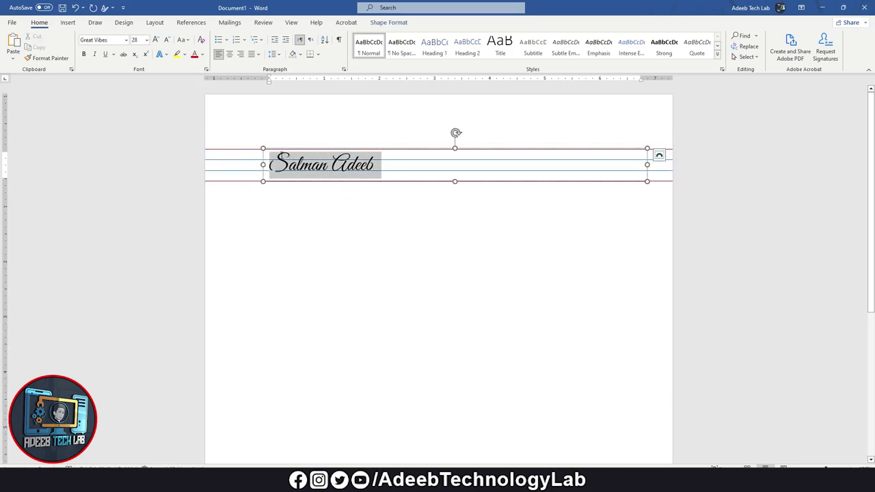
pyautogui.press('Delete')
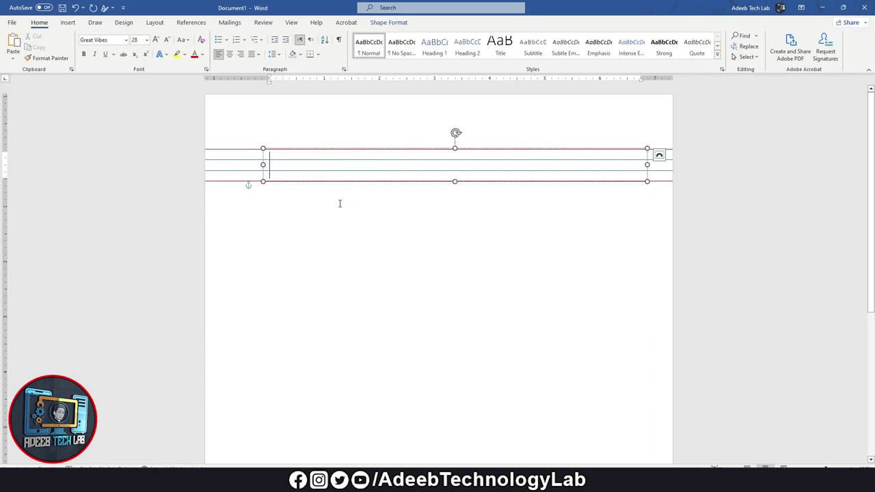
# Copy the ruled header block and paste a second set on a new line below.
pyautogui.click(308, 215)
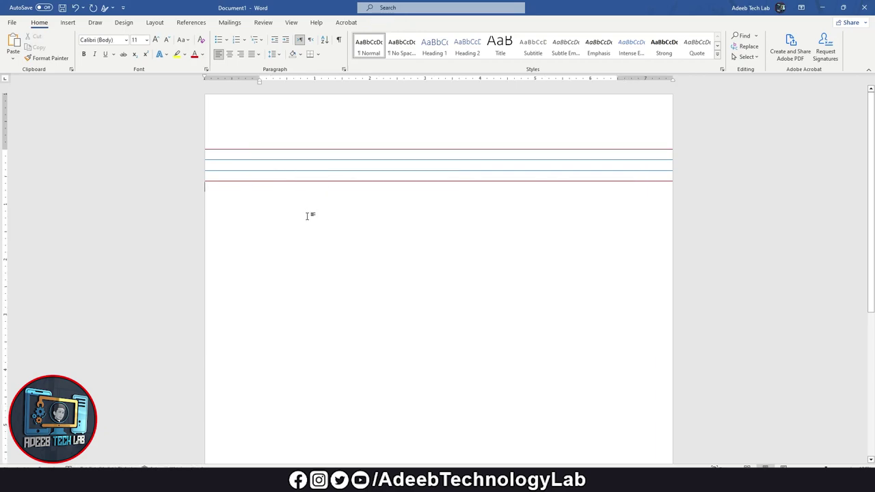
pyautogui.hotkey('ctrl', 'a')
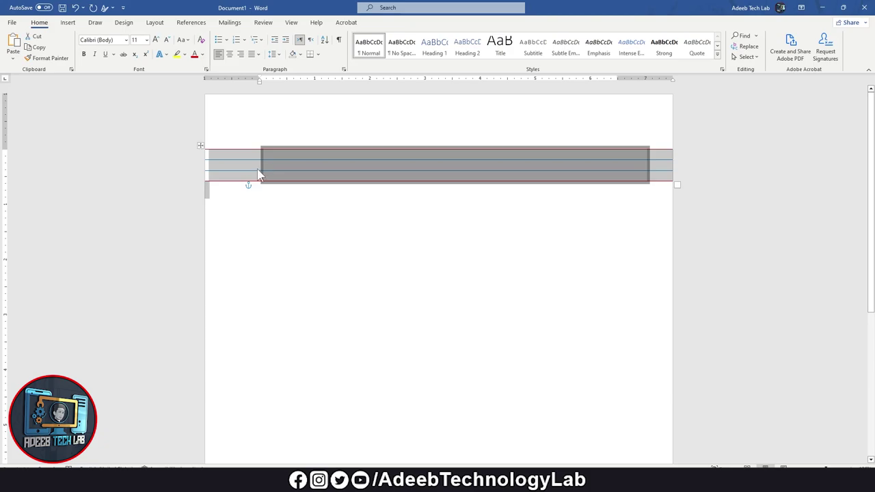
pyautogui.click(260, 220)
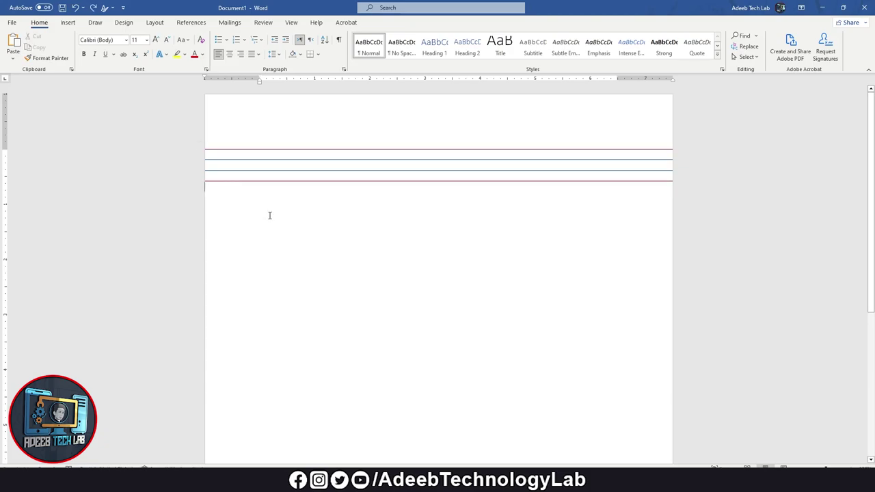
pyautogui.press('Return')
pyautogui.hotkey('ctrl', 'v')
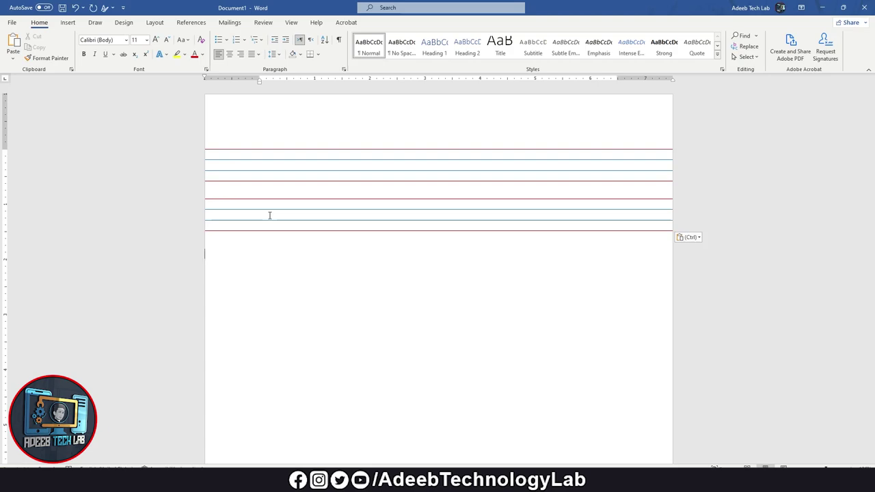
# Paste four more ruled-line blocks to fill the page nearly to the bottom margin.
pyautogui.hotkey('ctrl', 'v')
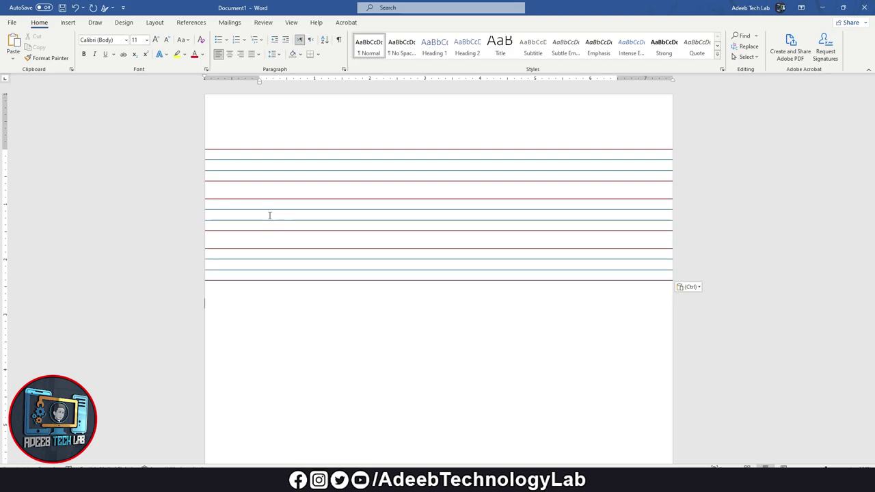
pyautogui.scroll(-2, 442, 239)
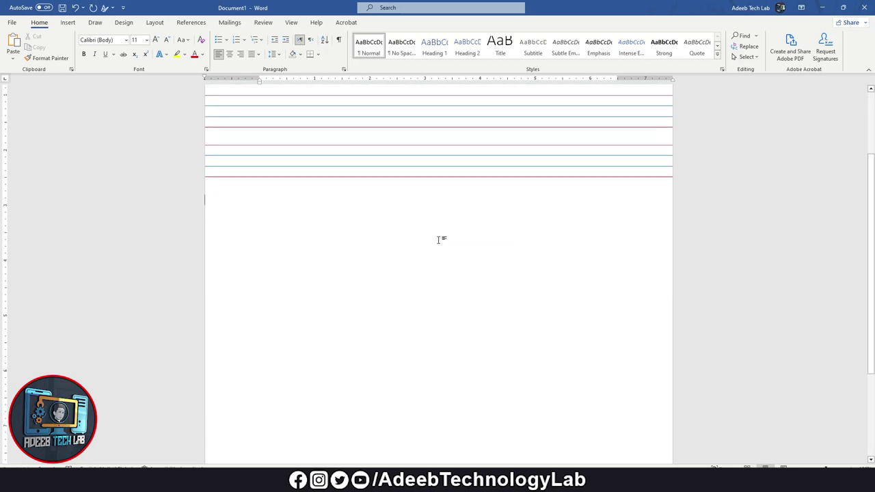
pyautogui.hotkey('ctrl', 'v')
pyautogui.hotkey('ctrl', 'v')
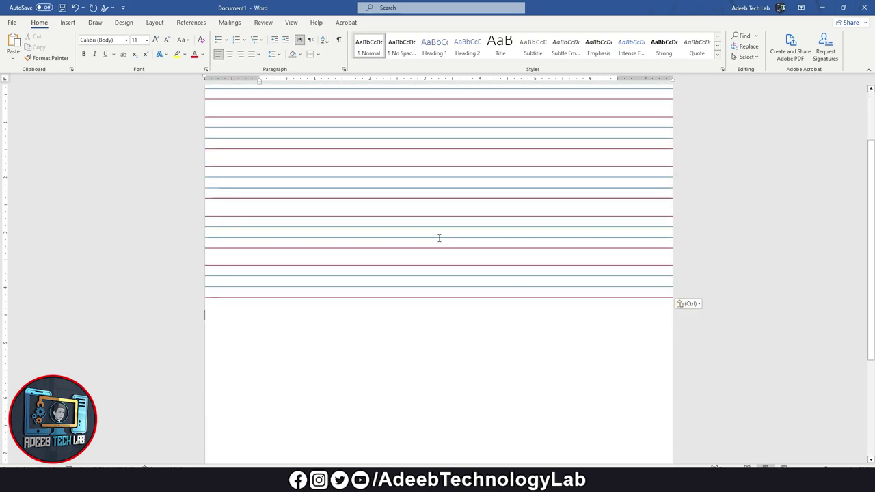
pyautogui.hotkey('ctrl', 'v')
pyautogui.hotkey('ctrl', 'v')
pyautogui.scroll(-3, 439, 238)
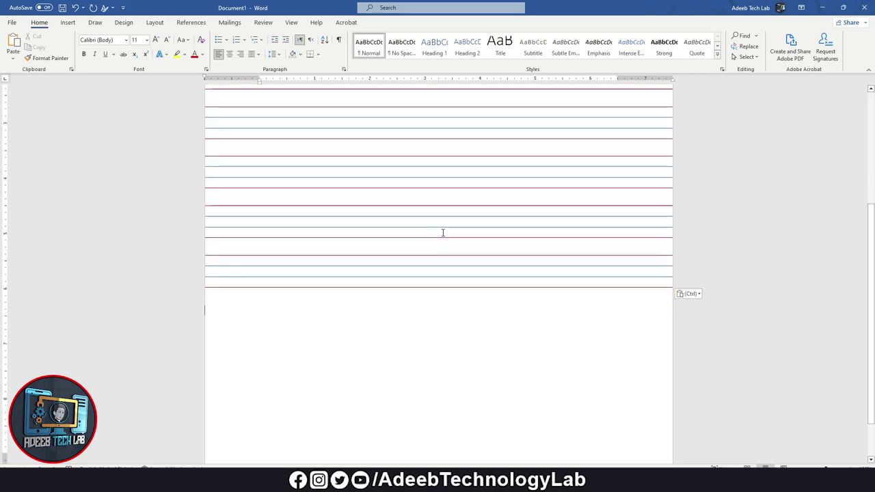
pyautogui.hotkey('ctrl', 'v')
pyautogui.hotkey('ctrl', 'v')
pyautogui.scroll(-2, 442, 230)
pyautogui.scroll(-3, 442, 230)
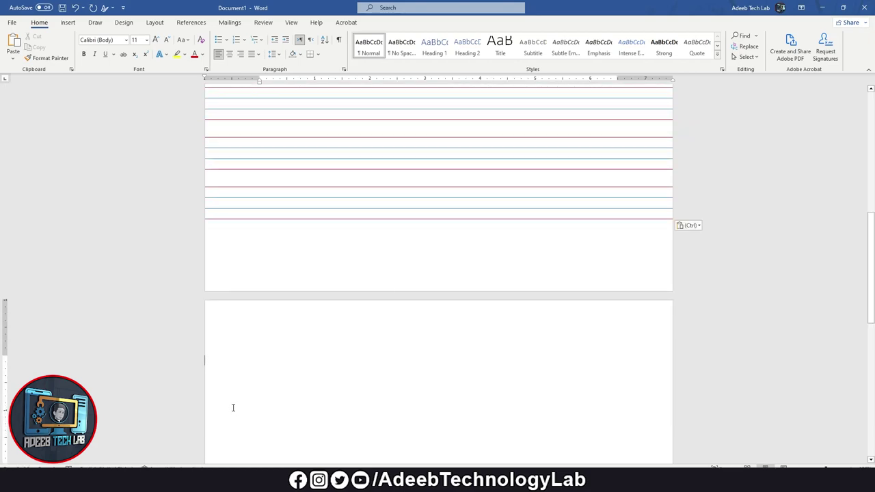
pyautogui.scroll(3, 233, 403)
pyautogui.keyDown('ctrl'); pyautogui.scroll(-1, 294, 369); pyautogui.keyUp('ctrl')
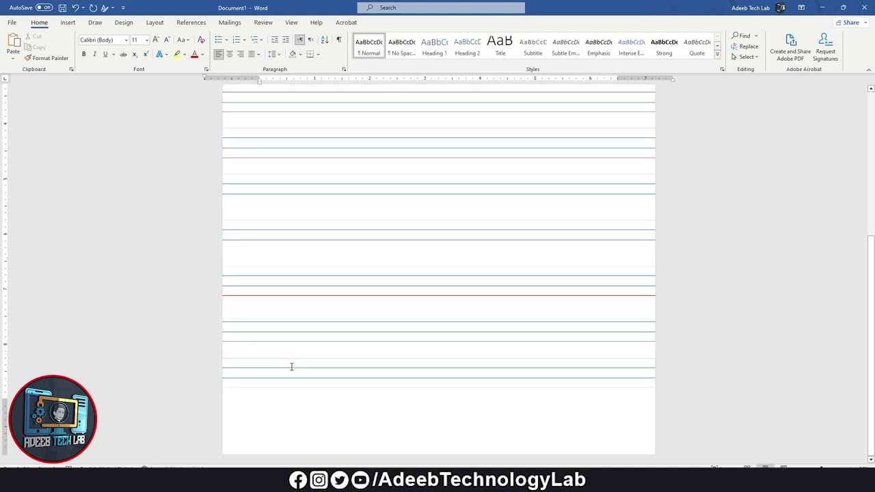
pyautogui.keyDown('ctrl'); pyautogui.scroll(-4, 307, 352); pyautogui.keyUp('ctrl')
pyautogui.keyDown('ctrl'); pyautogui.scroll(1, 344, 353); pyautogui.keyUp('ctrl')
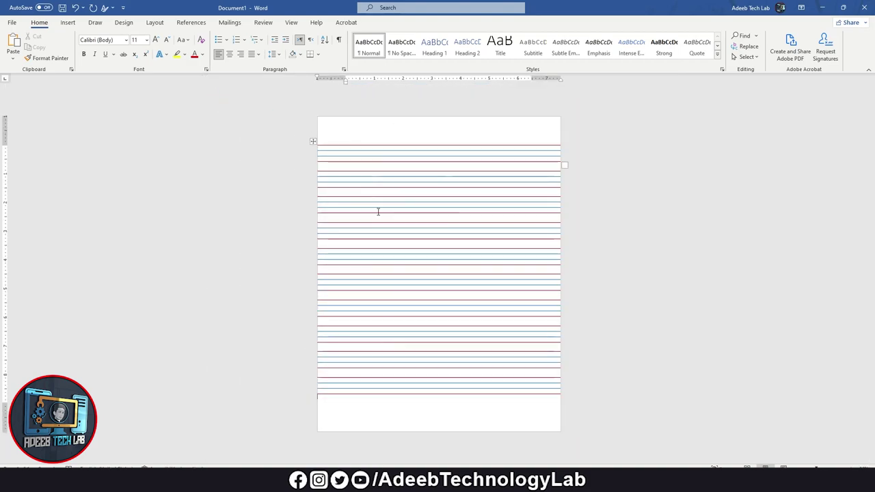
pyautogui.keyDown('ctrl'); pyautogui.scroll(3, 408, 235); pyautogui.keyUp('ctrl')
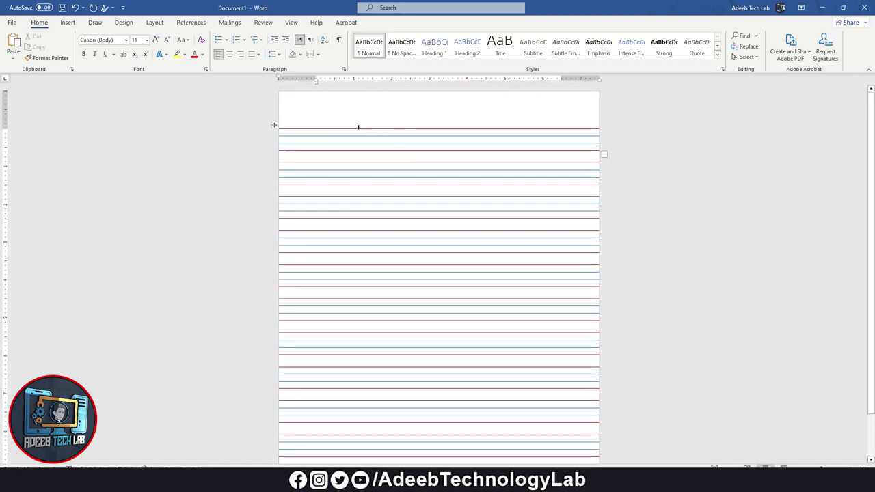
pyautogui.keyDown('ctrl'); pyautogui.scroll(3, 357, 127); pyautogui.keyUp('ctrl')
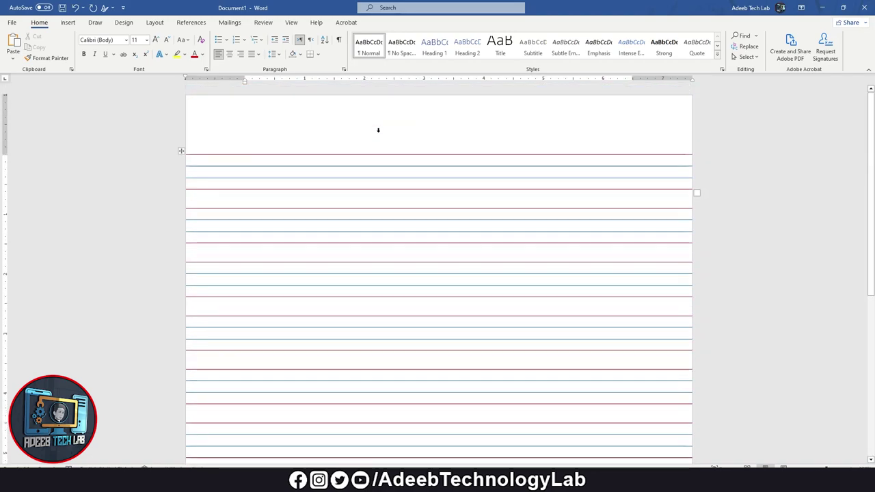
# Draw a full-width horizontal line at the page top and make it thick dark red.
pyautogui.click(68, 23)
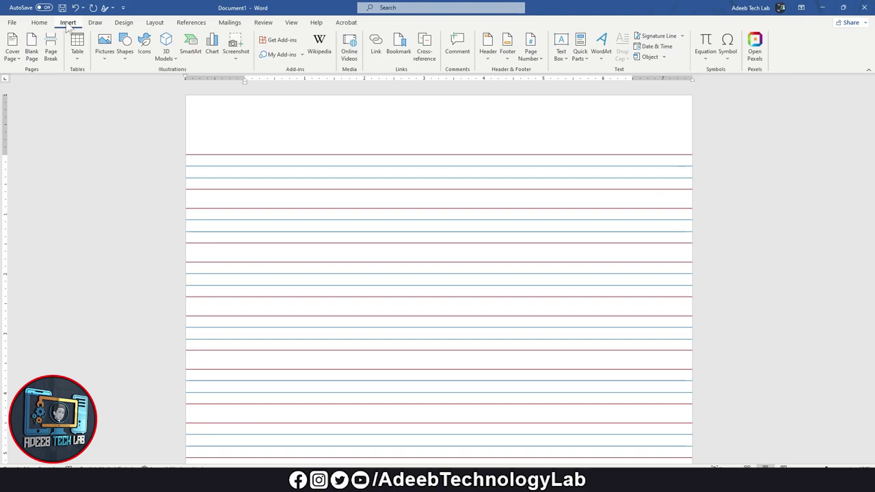
pyautogui.click(126, 55)
pyautogui.click(131, 83)
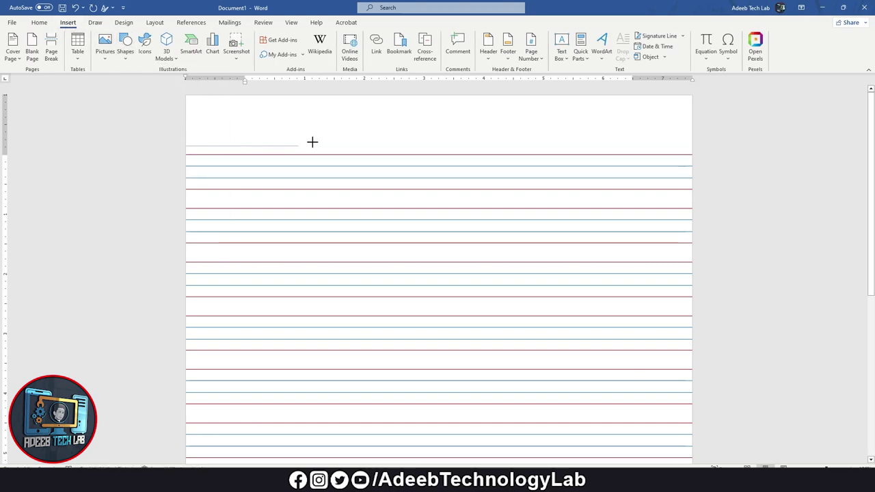
pyautogui.moveTo(387, 140); pyautogui.dragTo(455, 142)
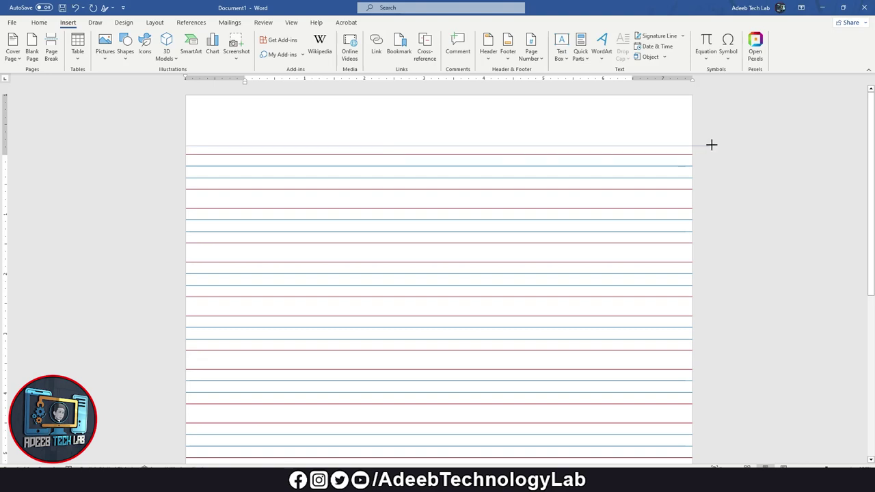
pyautogui.moveTo(711, 145); pyautogui.dragTo(711, 145)
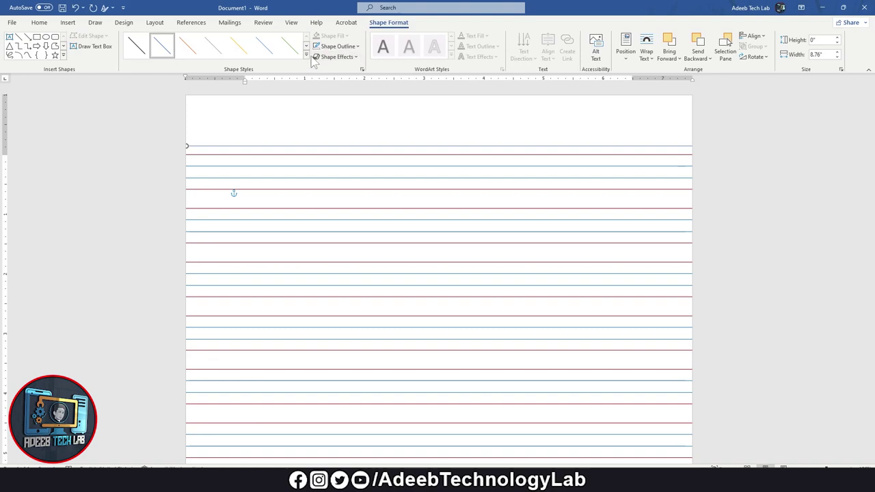
pyautogui.click(306, 57)
pyautogui.click(142, 122)
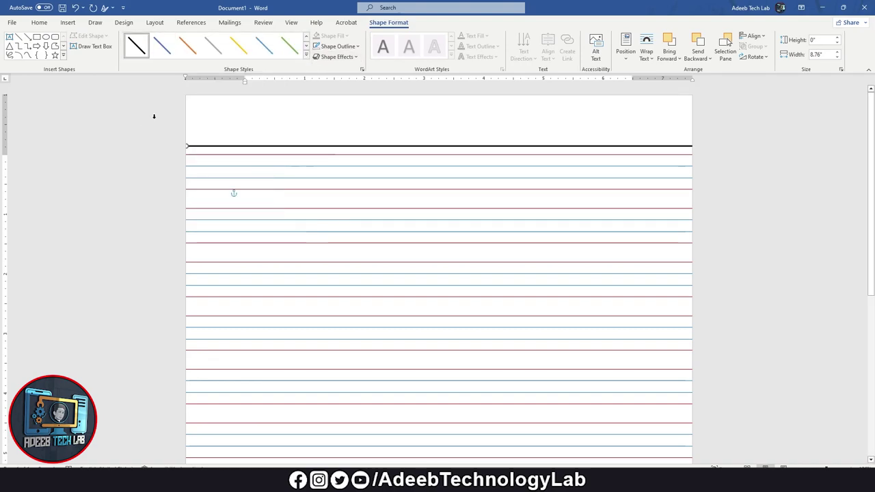
pyautogui.click(338, 46)
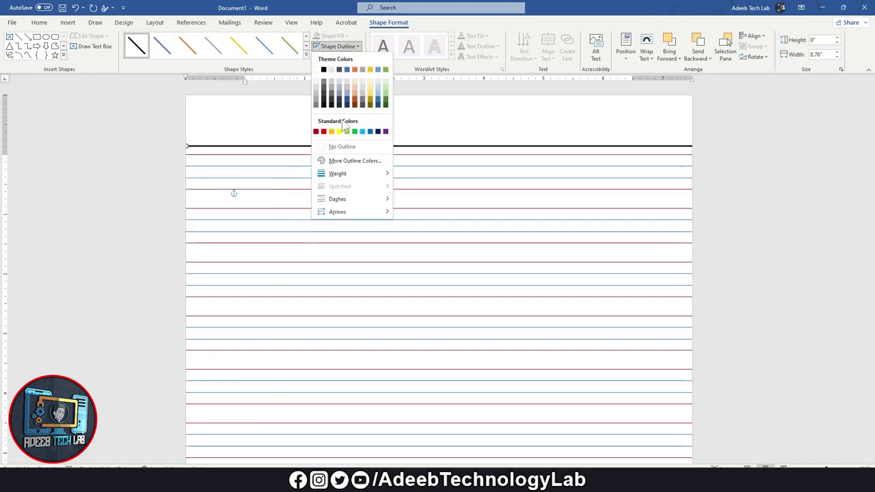
pyautogui.click(317, 131)
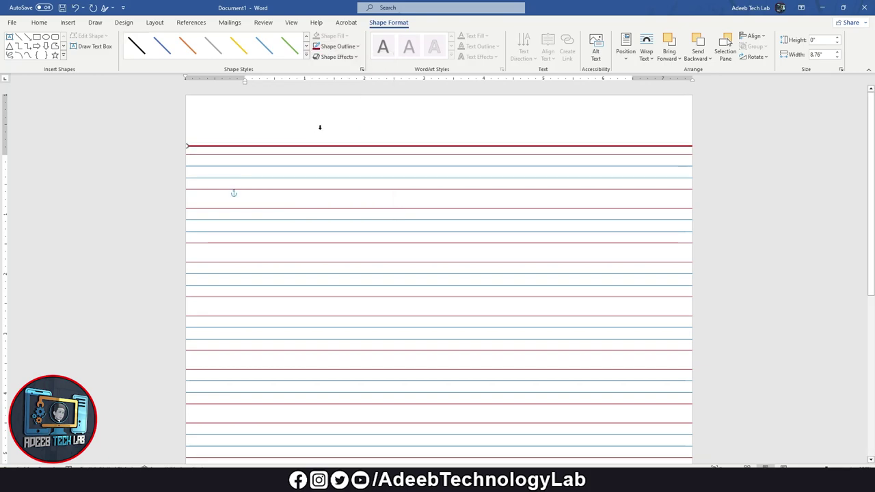
# Nudge the line down, then duplicate it and align the copy just below the first.
pyautogui.keyDown('ctrl'); pyautogui.scroll(5, 322, 141); pyautogui.keyUp('ctrl')
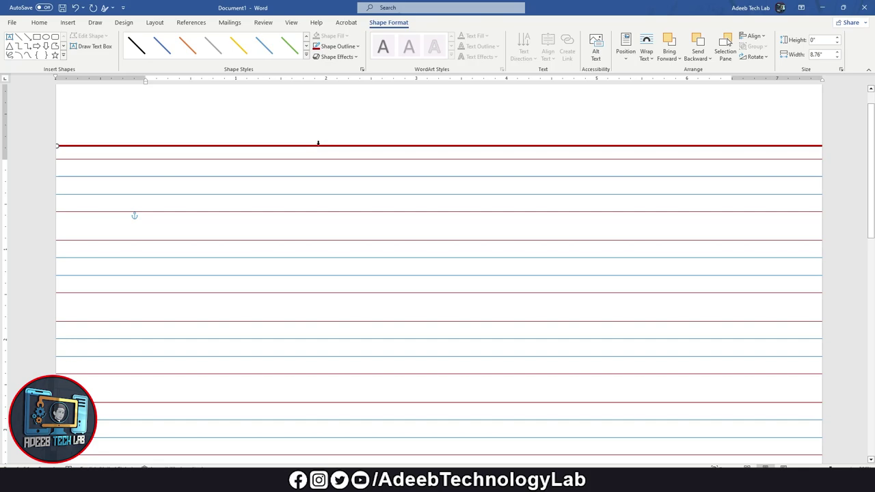
pyautogui.scroll(1, 318, 142)
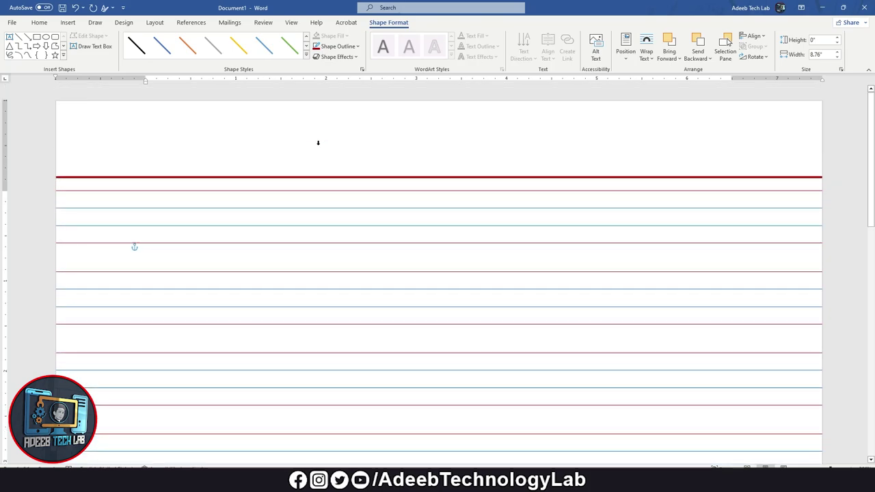
pyautogui.press('Down')
pyautogui.press('Down')
pyautogui.press('Down')
pyautogui.press('Down')
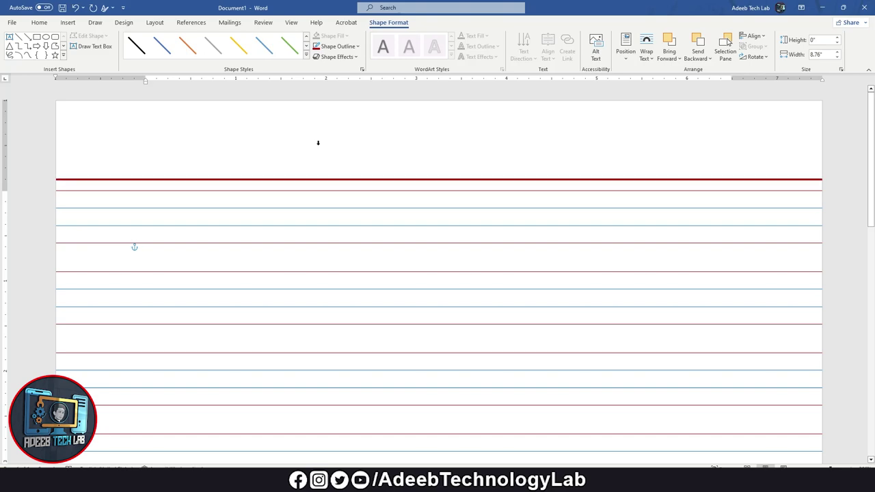
pyautogui.press('Down')
pyautogui.press('Down')
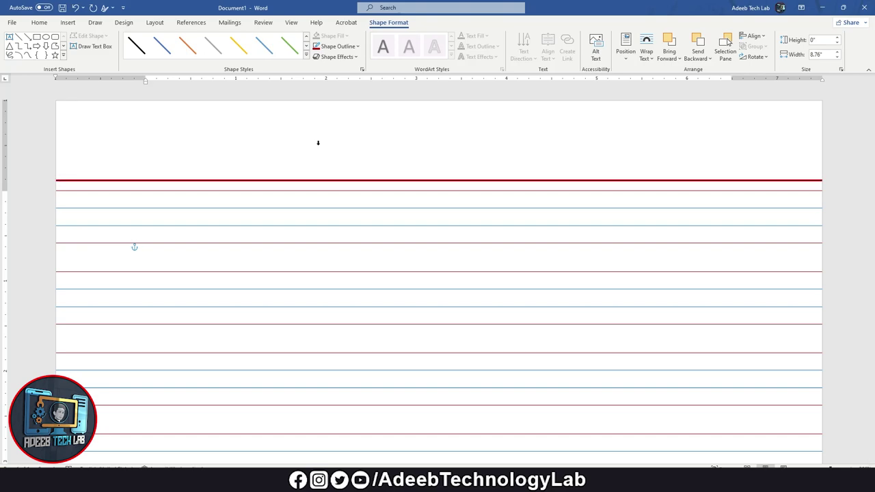
pyautogui.hotkey('ctrl', 'd')
pyautogui.press('Left')
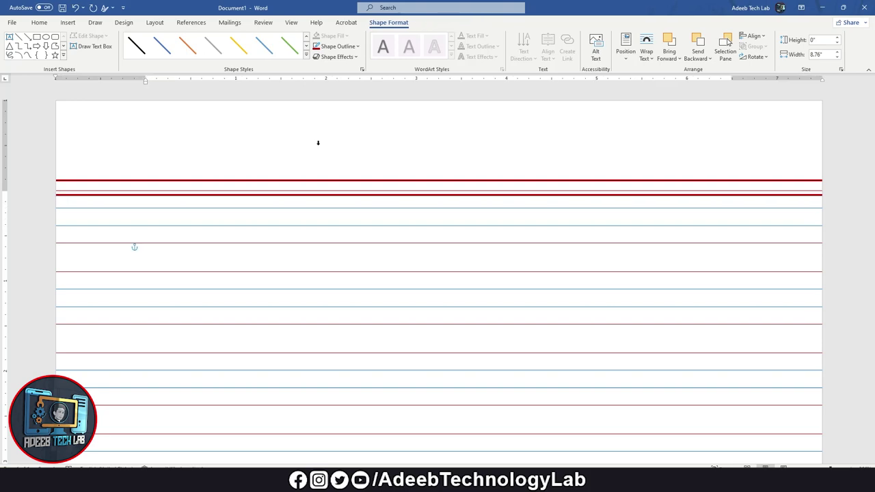
pyautogui.press('Up')
pyautogui.press('Up')
pyautogui.press('Up')
pyautogui.press('Up')
pyautogui.press('Up')
pyautogui.press('Up')
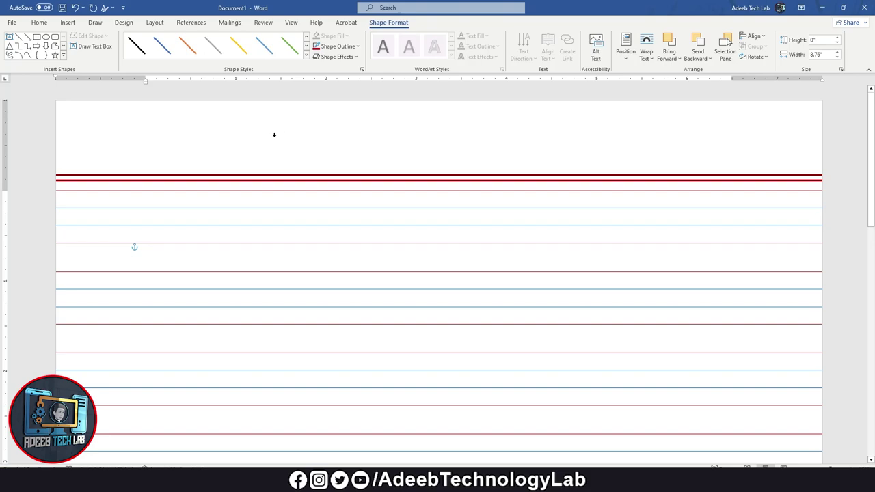
pyautogui.keyDown('ctrl'); pyautogui.scroll(-3, 277, 132); pyautogui.keyUp('ctrl')
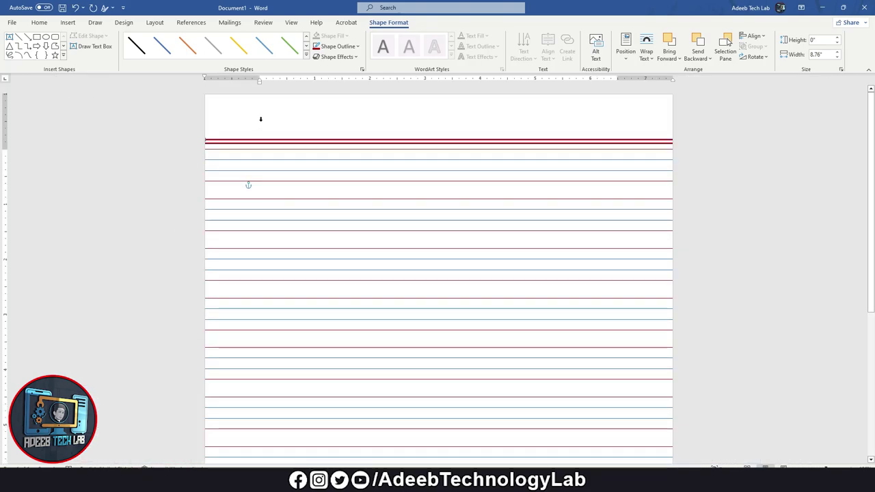
# Draw a vertical line down the page's left side and make it thick dark red.
pyautogui.click(70, 24)
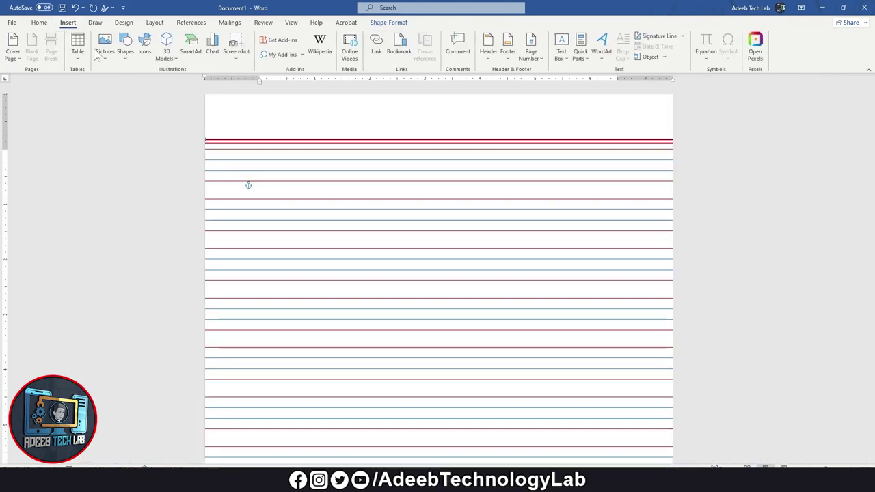
pyautogui.click(126, 48)
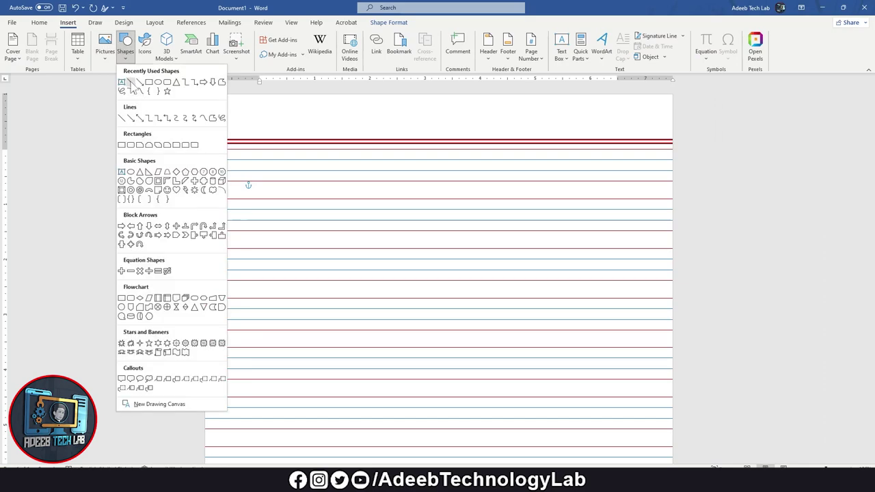
pyautogui.click(131, 83)
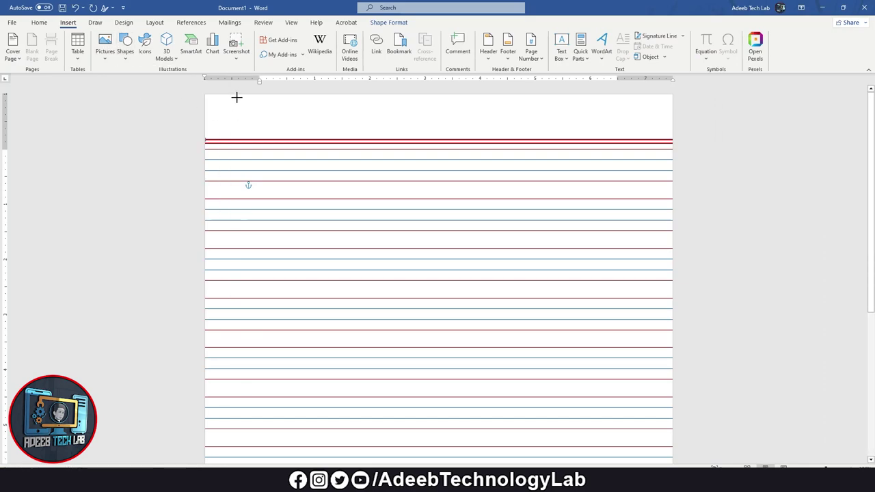
pyautogui.moveTo(237, 97); pyautogui.dragTo(239, 460)
pyautogui.scroll(5, 226, 287)
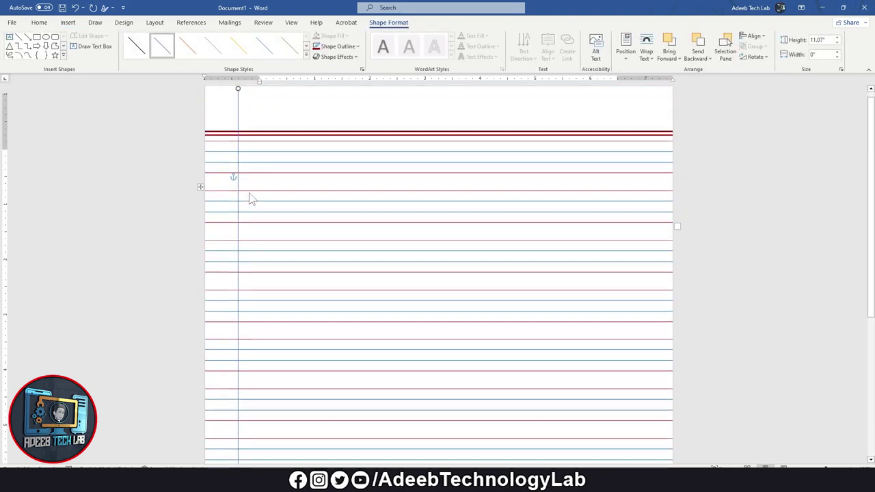
pyautogui.click(307, 58)
pyautogui.click(136, 121)
pyautogui.click(343, 48)
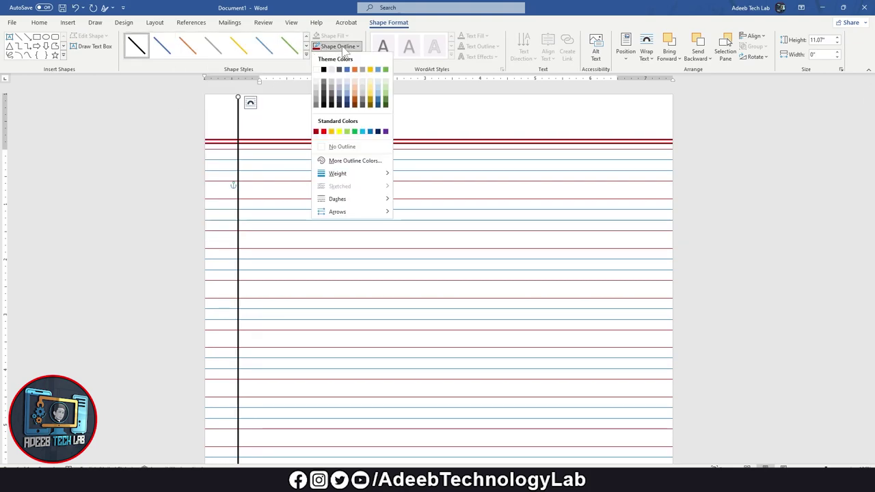
pyautogui.click(316, 131)
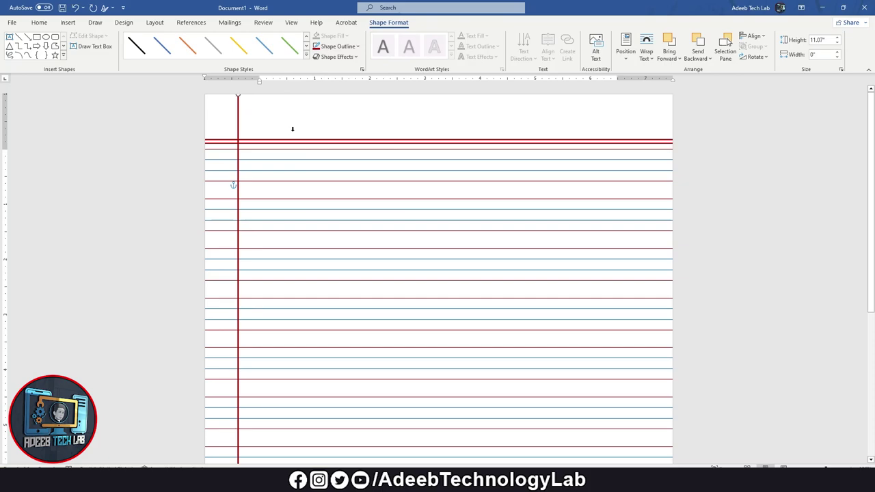
# Duplicate the vertical margin line and nudge the copy close beside the original.
pyautogui.press('Right')
pyautogui.press('Right')
pyautogui.press('Right')
pyautogui.press('Right')
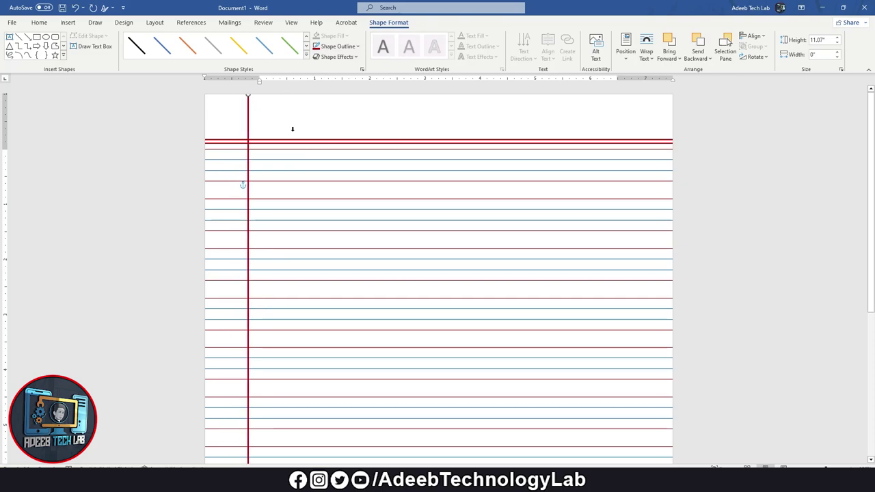
pyautogui.hotkey('ctrl', 'd')
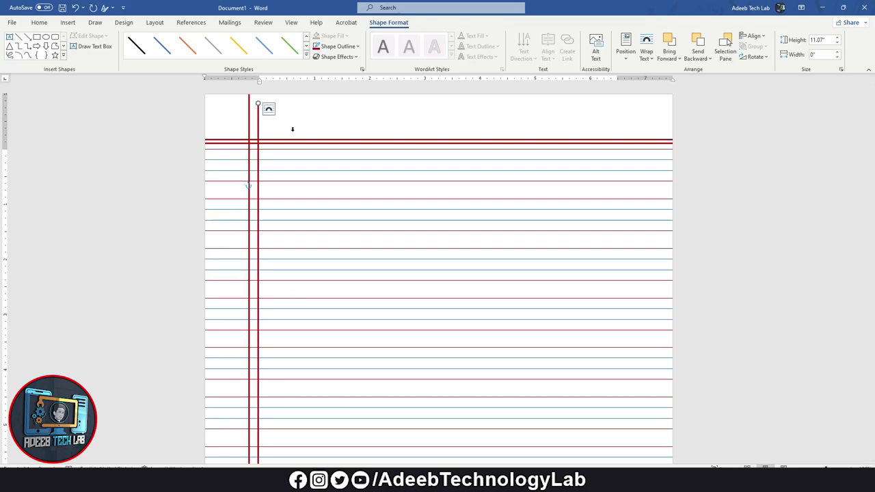
pyautogui.press('Left')
pyautogui.press('Left')
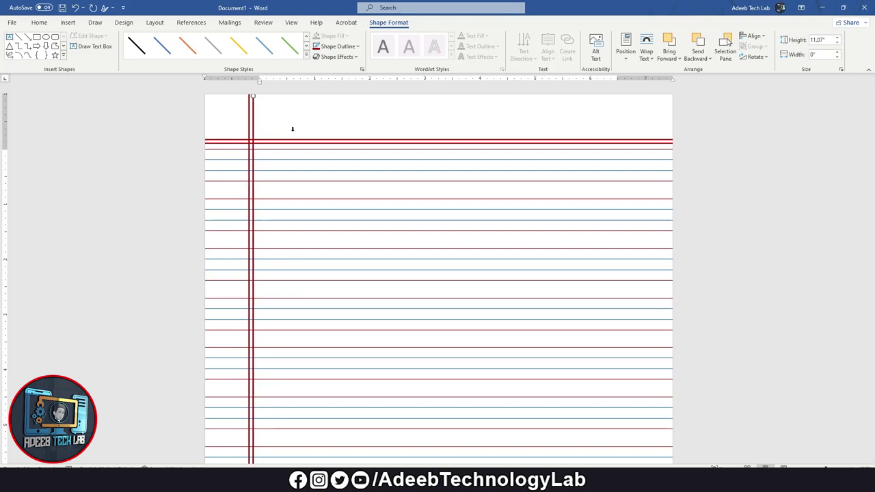
pyautogui.press('Left')
pyautogui.press('Left')
pyautogui.press('Left')
pyautogui.hotkey('ctrl', 'Right')
pyautogui.hotkey('ctrl', 'Right')
pyautogui.hotkey('ctrl', 'Right')
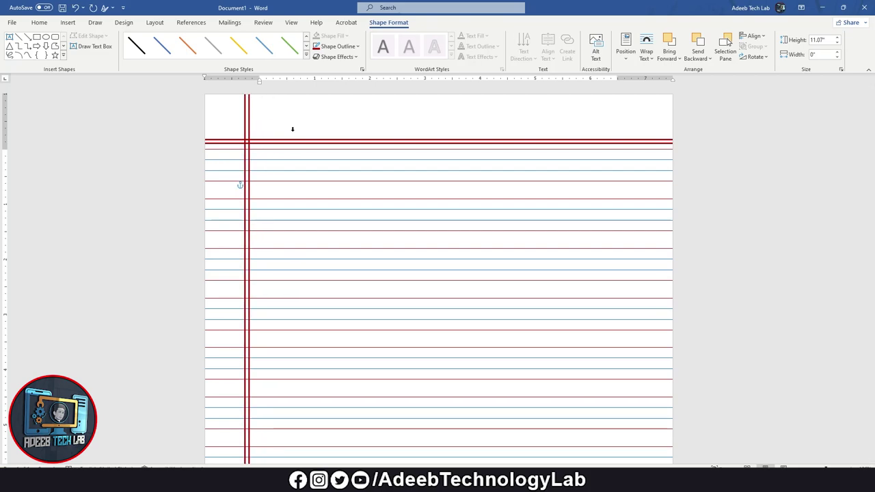
pyautogui.hotkey('ctrl', 'Right')
pyautogui.hotkey('ctrl', 'Right')
pyautogui.hotkey('ctrl', 'Right')
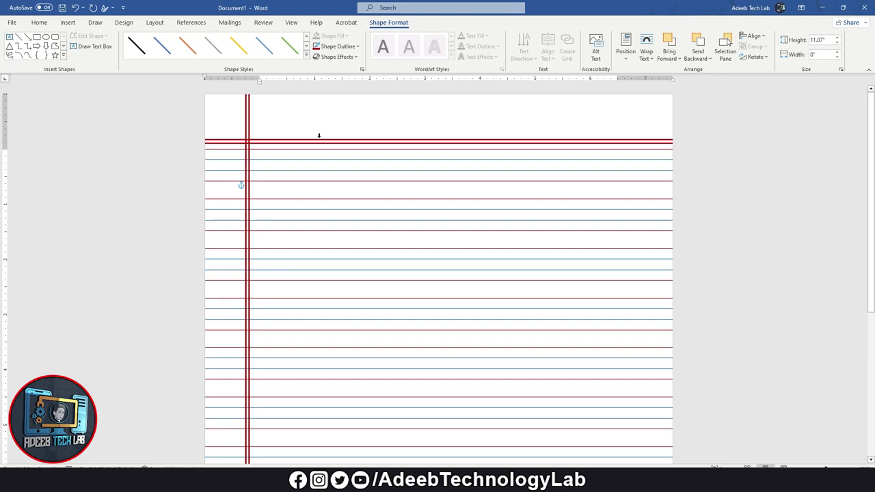
# Type test text in the first ruled row, then delete it.
pyautogui.click(524, 239)
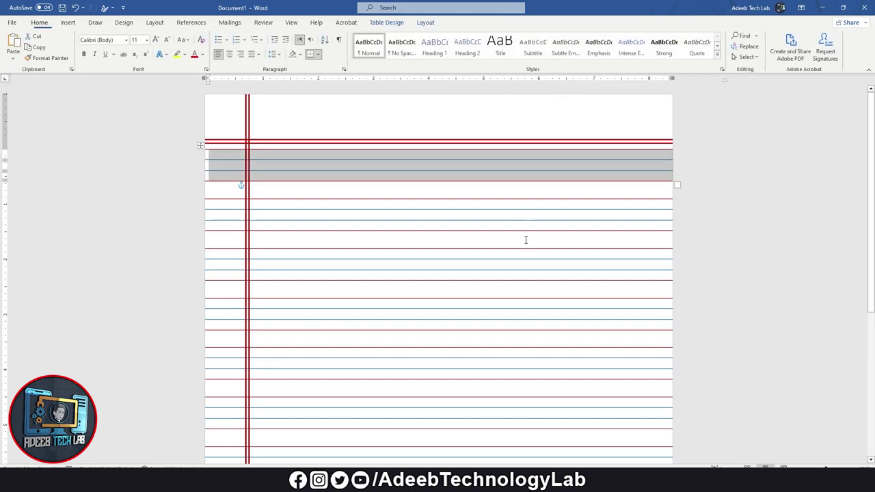
pyautogui.click(451, 165)
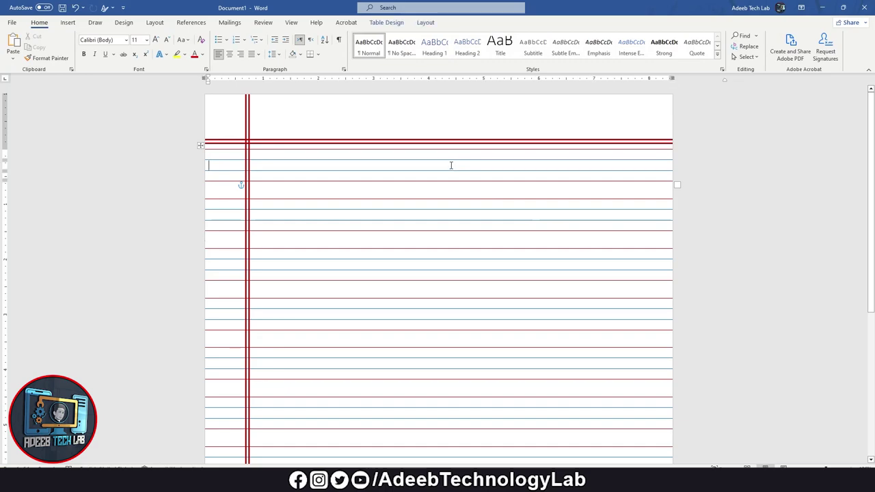
pyautogui.write('sadasd')
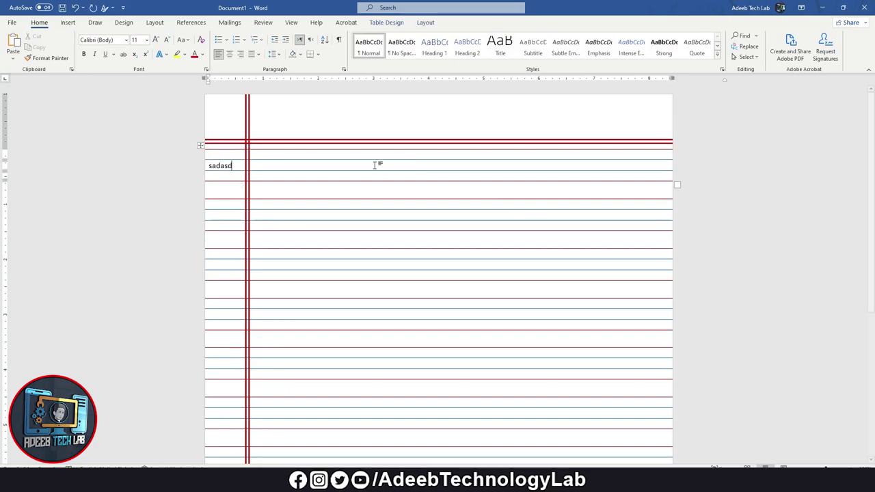
pyautogui.press('BackSpace')
pyautogui.press('BackSpace')
pyautogui.press('BackSpace')
pyautogui.press('BackSpace')
pyautogui.press('BackSpace')
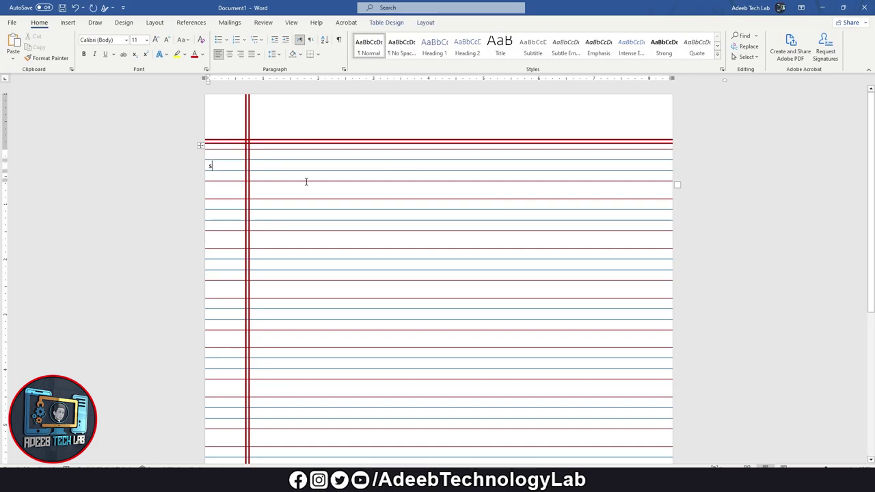
pyautogui.press('BackSpace')
# Write a sample name in the Great Vibes script text box, keeping the box in place.
pyautogui.click(321, 223)
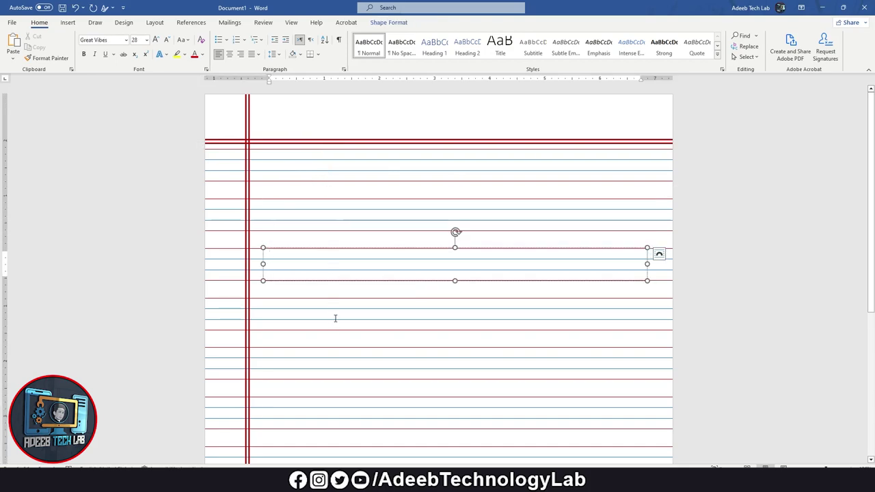
pyautogui.press('Return')
pyautogui.hotkey('ctrl', 'z')
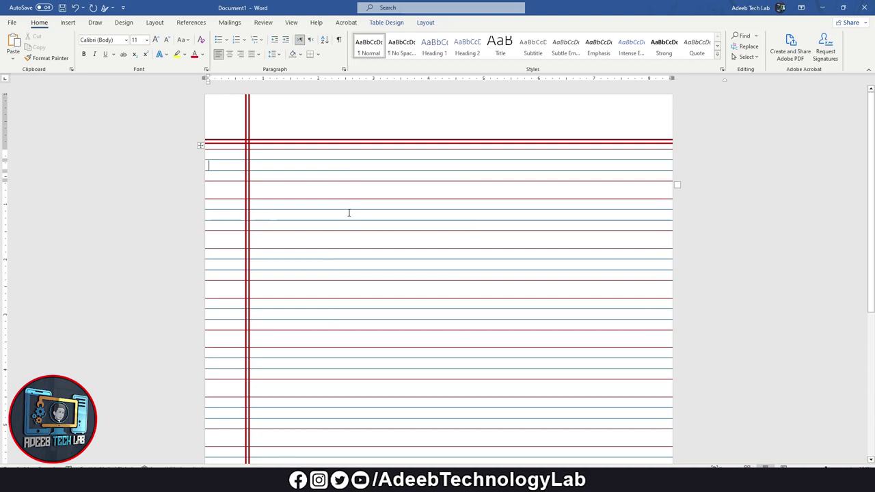
pyautogui.hotkey('ctrl', 'z')
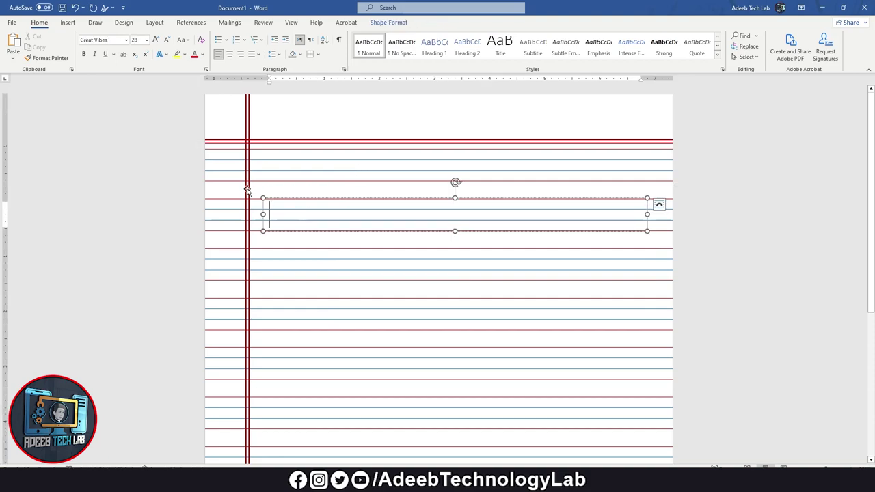
pyautogui.click(249, 190)
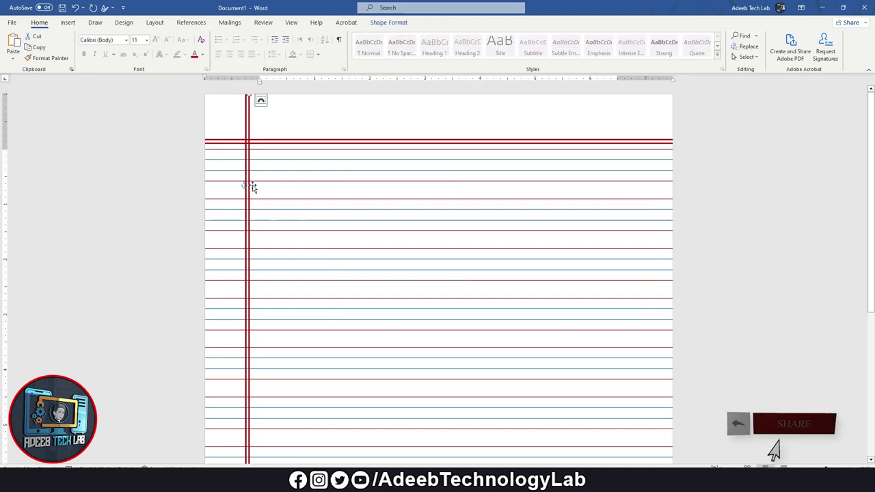
pyautogui.click(315, 208)
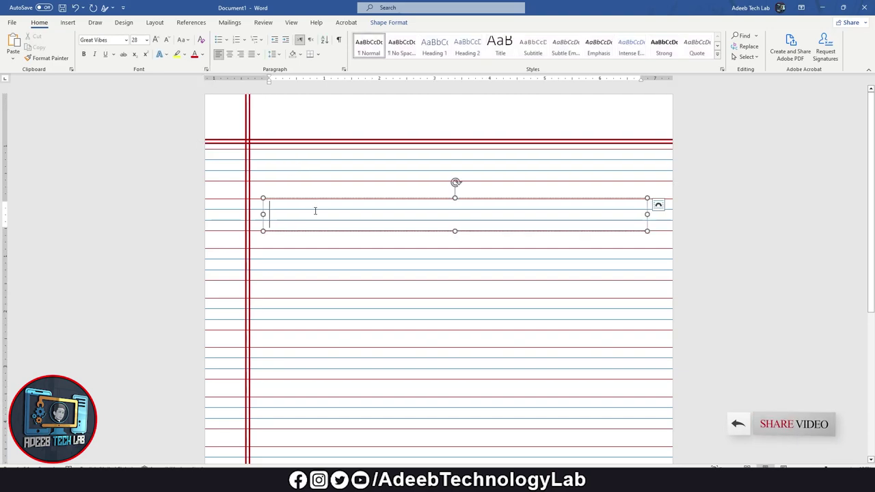
pyautogui.write('SAlman')
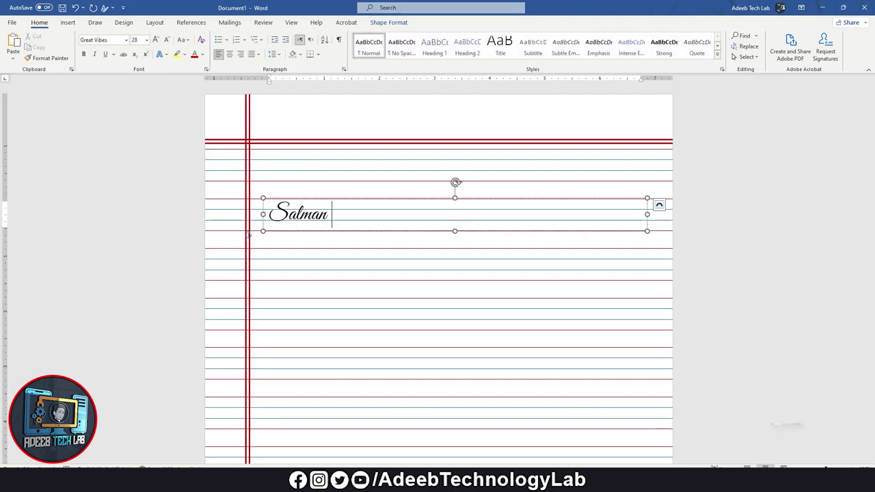
# Nudge the right red margin line to the right, then select the left margin line.
pyautogui.click(250, 190)
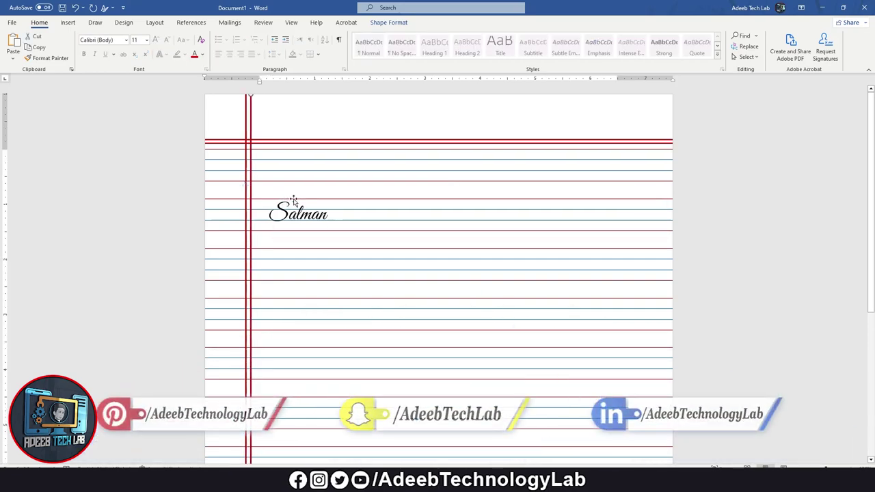
pyautogui.press('Right')
pyautogui.press('Right')
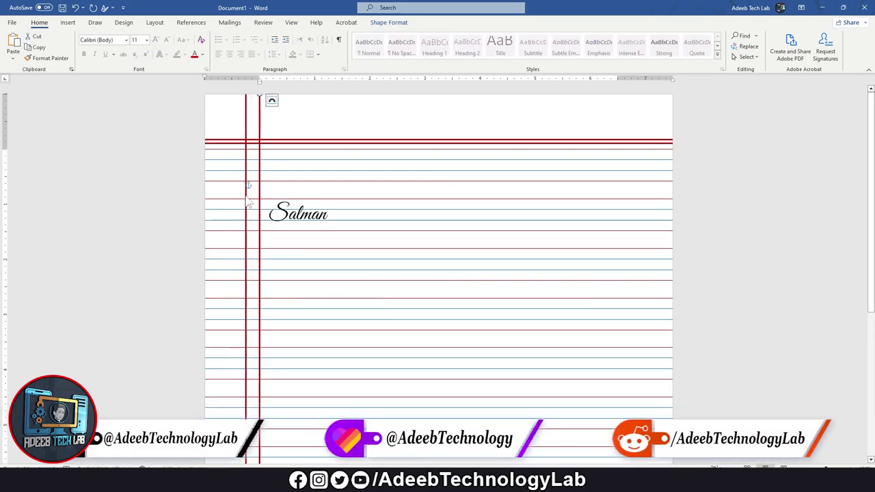
pyautogui.click(243, 190)
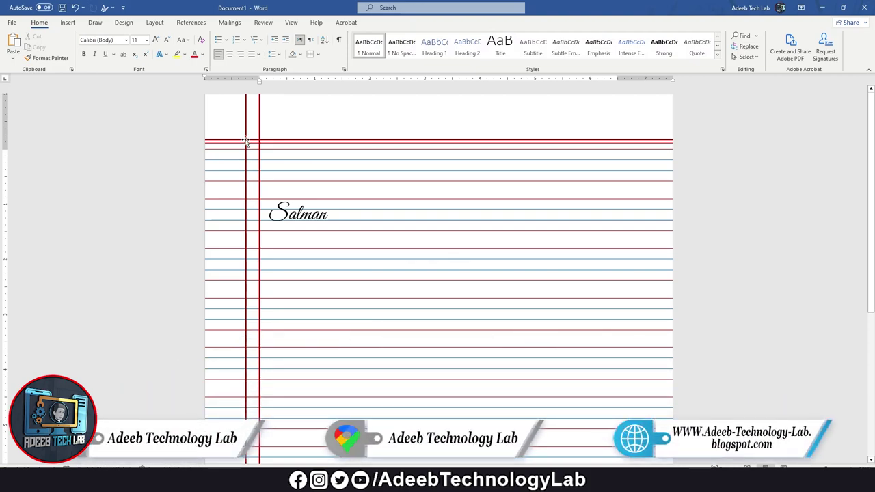
pyautogui.click(246, 113)
# Nudge the left margin line right twice and delete the sample name from the text box.
pyautogui.press('Right')
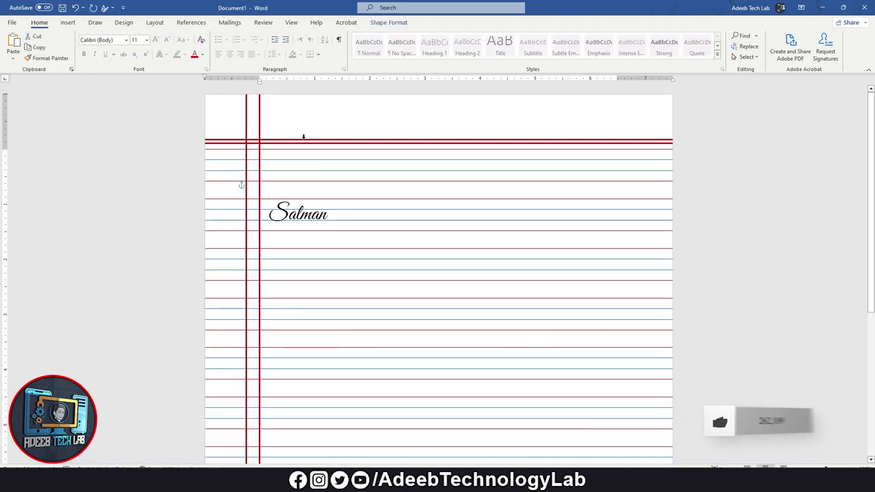
pyautogui.press('Right')
pyautogui.press('Right')
pyautogui.press('Right')
pyautogui.press('Right')
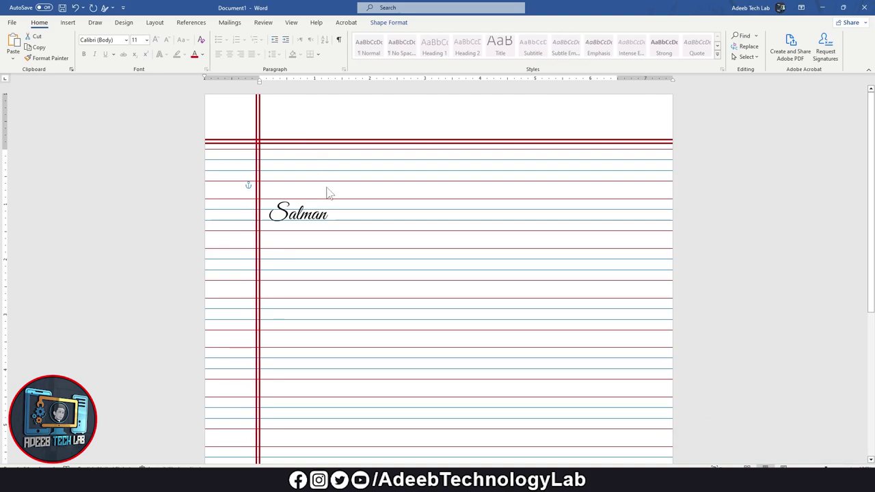
pyautogui.click(351, 214)
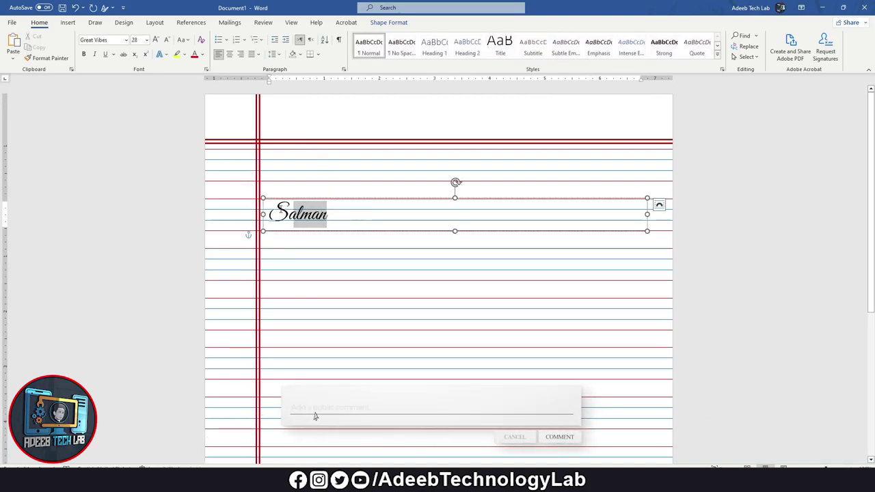
pyautogui.moveTo(329, 215); pyautogui.dragTo(269, 213)
pyautogui.press('Delete')
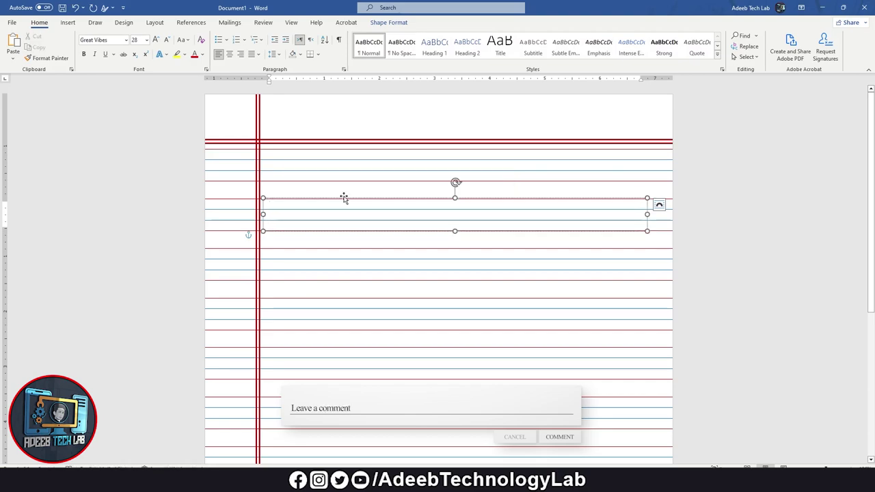
# Try repositioning the empty script text box, dragging it down the page.
pyautogui.click(345, 198)
pyautogui.moveTo(347, 202)
pyautogui.mouseDown()
pyautogui.moveTo(356, 210)
pyautogui.moveTo(347, 150)
pyautogui.mouseUp()
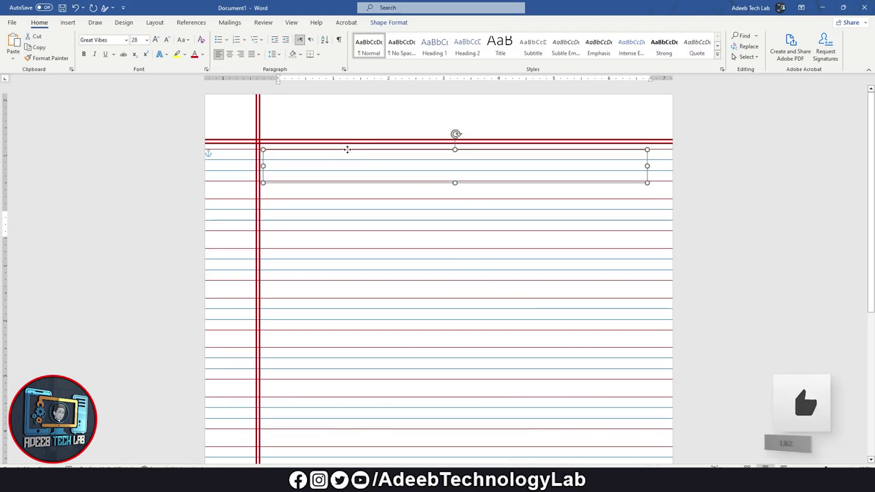
pyautogui.hotkey('ctrl', 'z')
pyautogui.hotkey('ctrl', 'z')
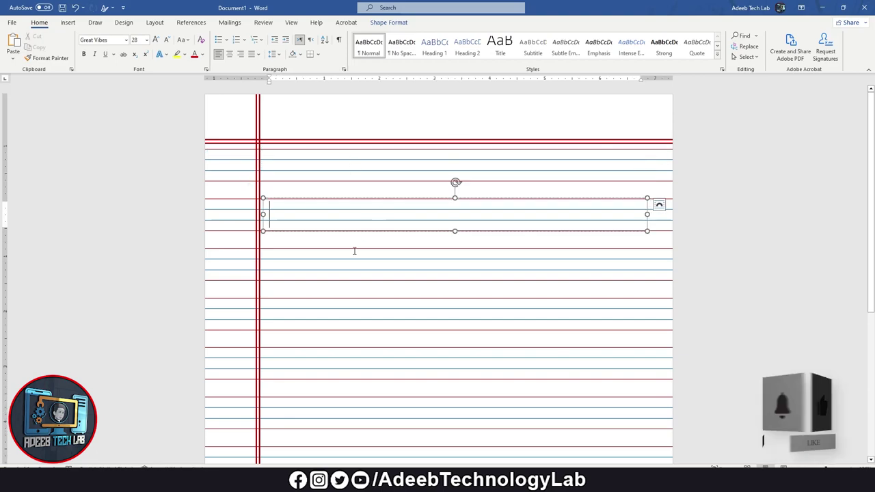
pyautogui.moveTo(352, 231); pyautogui.dragTo(348, 317)
pyautogui.scroll(-3, 356, 328)
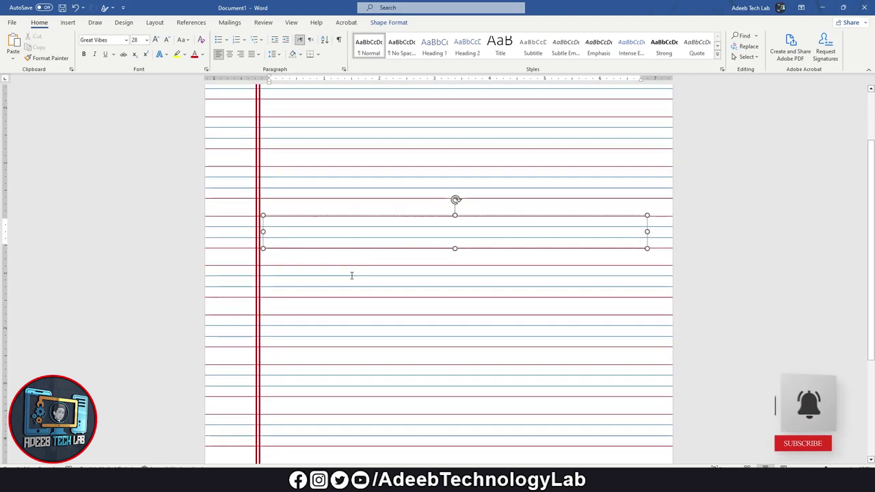
pyautogui.moveTo(351, 276); pyautogui.dragTo(357, 432)
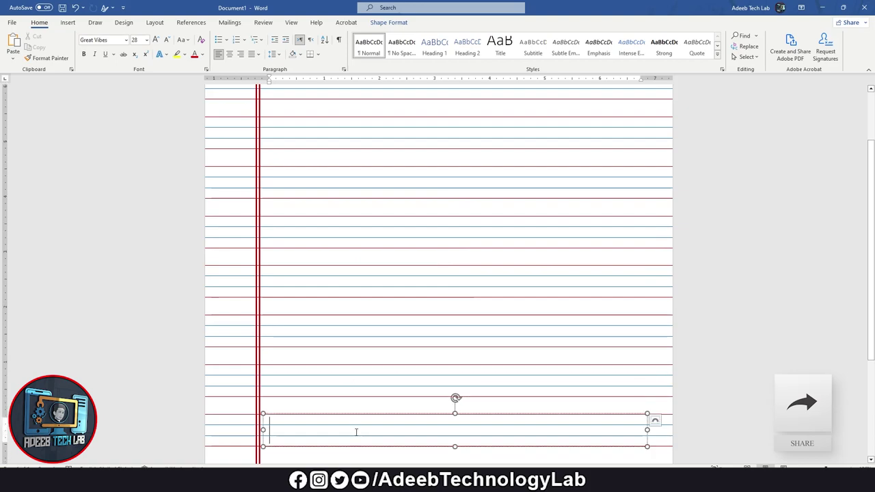
# Return the empty text box to the first ruled lines beneath the header.
pyautogui.scroll(-3, 366, 317)
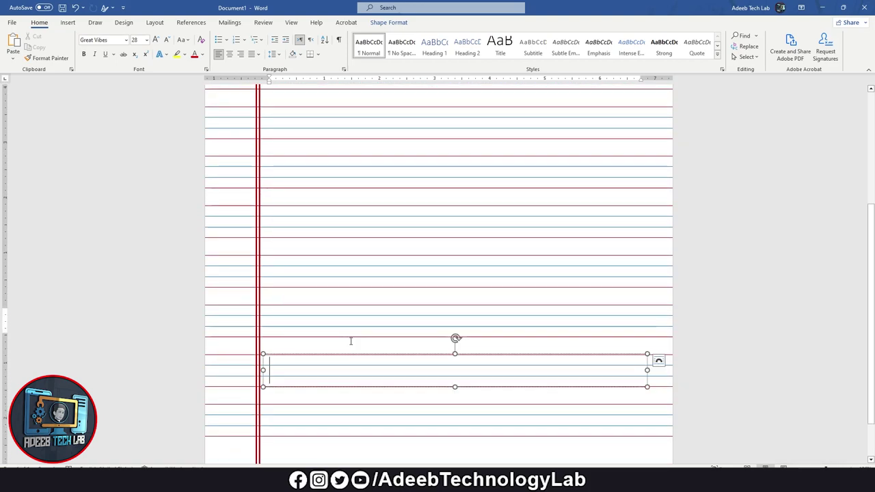
pyautogui.scroll(5, 351, 341)
pyautogui.click(434, 109)
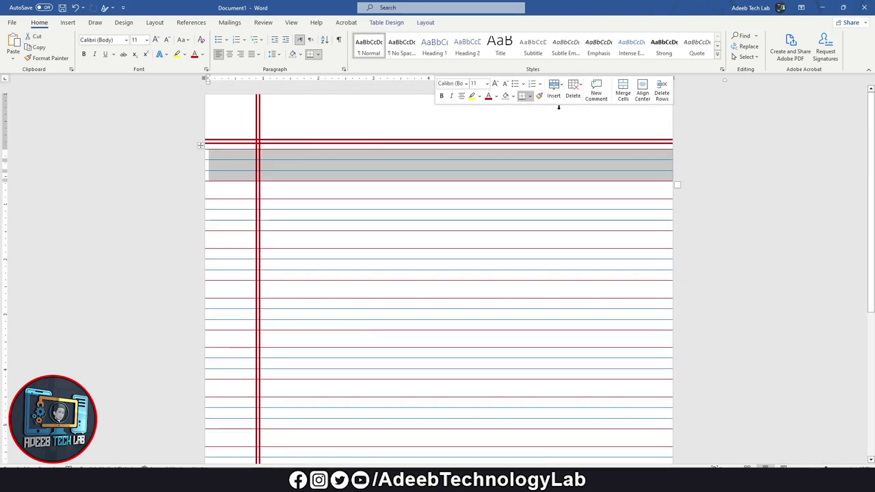
pyautogui.click(576, 170)
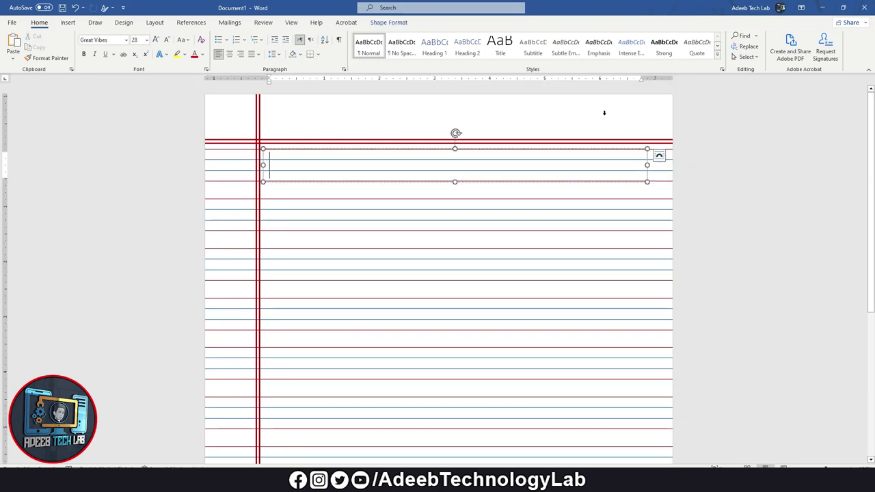
pyautogui.keyDown('ctrl'); pyautogui.scroll(2, 602, 112); pyautogui.keyUp('ctrl')
pyautogui.keyDown('ctrl'); pyautogui.scroll(2, 595, 112); pyautogui.keyUp('ctrl')
pyautogui.keyDown('ctrl'); pyautogui.scroll(-2, 602, 132); pyautogui.keyUp('ctrl')
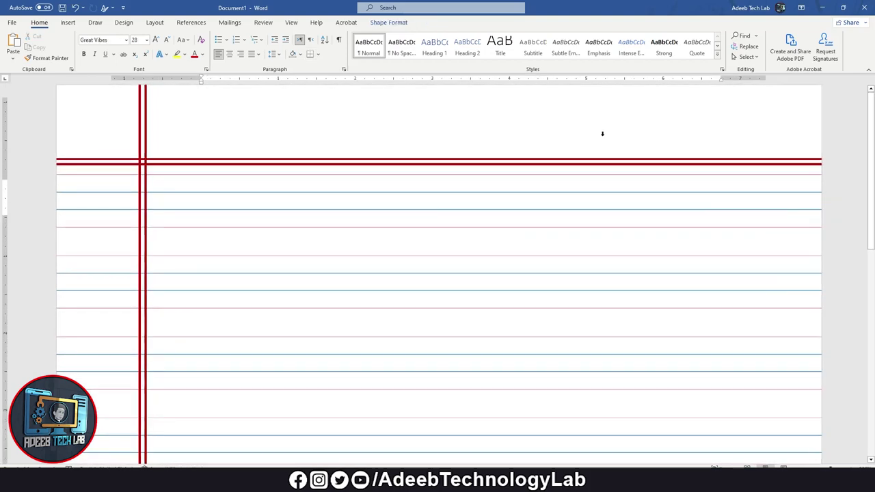
pyautogui.hotkey('ctrl', 'z')
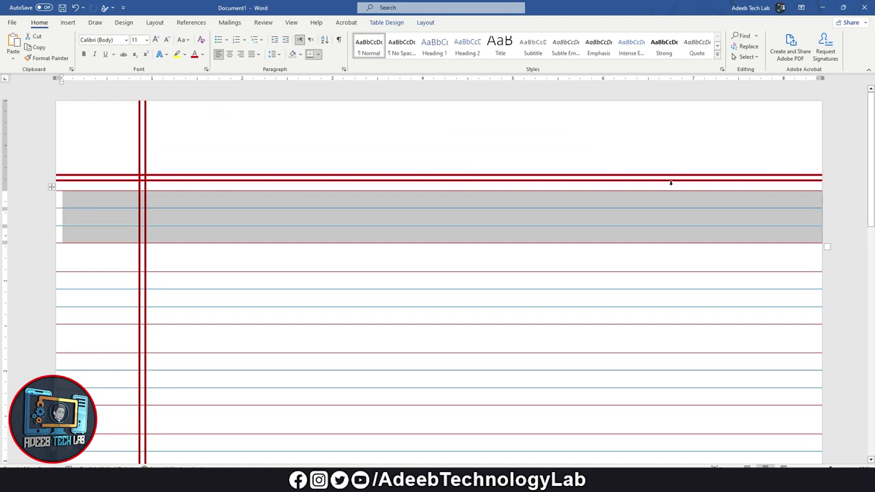
# Draw a text box at the top right and type 'Date: ____' followed by a new line.
pyautogui.hotkey('ctrl', 'y')
pyautogui.moveTo(663, 125); pyautogui.dragTo(819, 188)
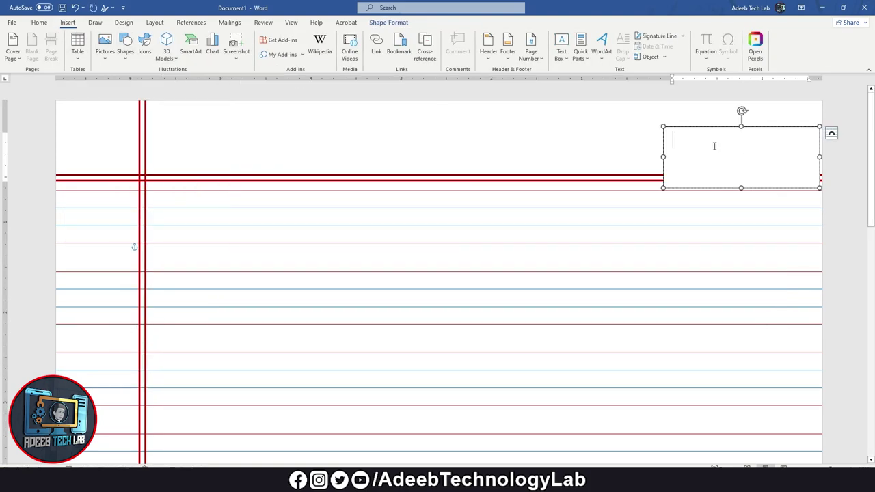
pyautogui.write('Date: ')
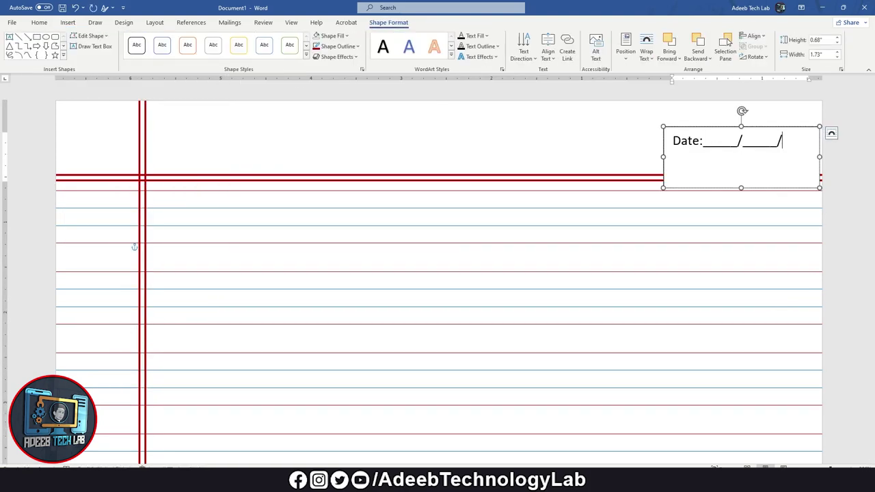
pyautogui.write('____')
pyautogui.press('Return')
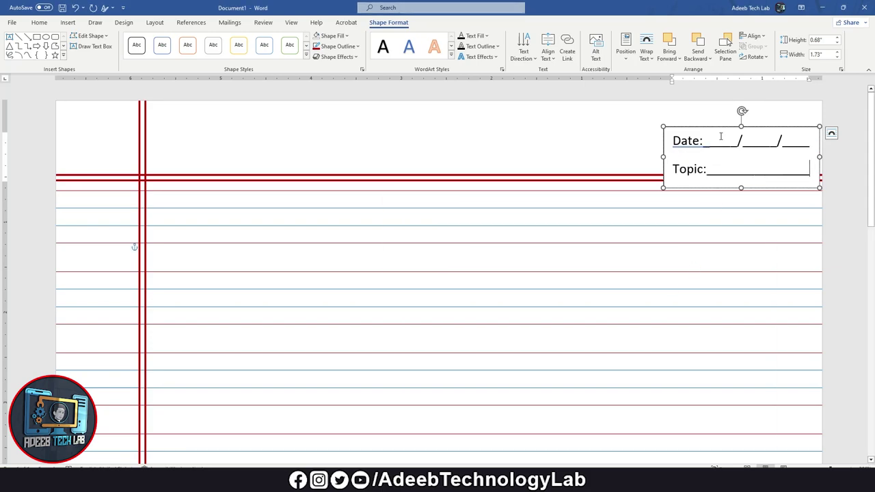
# Colour the Date and Topic text dark red.
pyautogui.moveTo(666, 133); pyautogui.dragTo(803, 164)
pyautogui.click(486, 36)
pyautogui.click(465, 137)
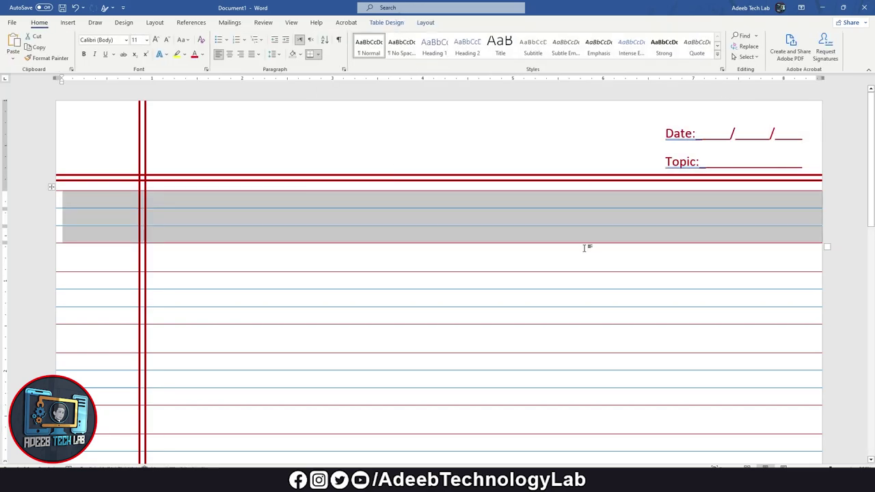
pyautogui.click(697, 153)
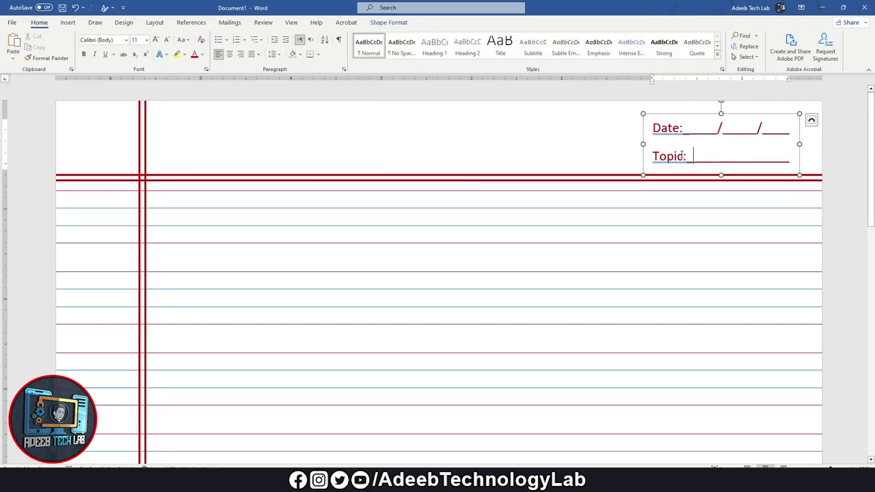
pyautogui.moveTo(664, 154)
pyautogui.mouseDown()
pyautogui.moveTo(653, 156)
pyautogui.moveTo(655, 130)
pyautogui.mouseUp()
pyautogui.click(728, 156)
# Click into the empty script text box and the left side of the page.
pyautogui.click(516, 179)
pyautogui.click(426, 203)
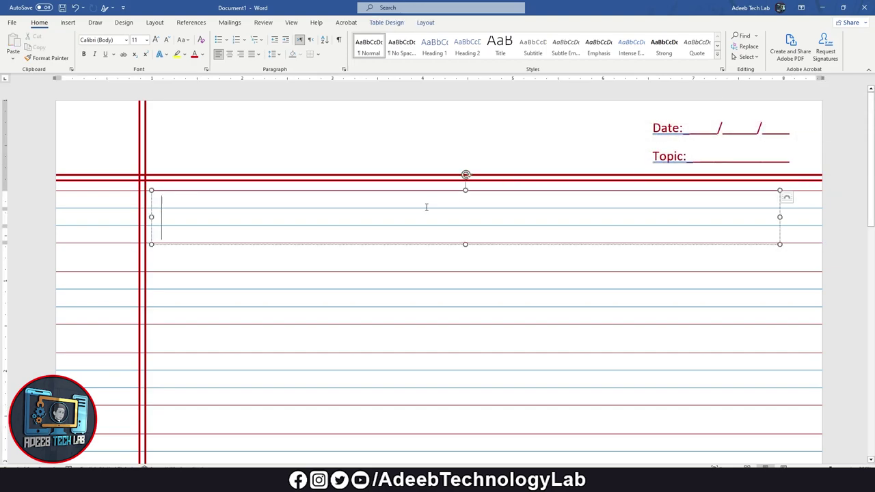
pyautogui.click(162, 157)
pyautogui.click(199, 204)
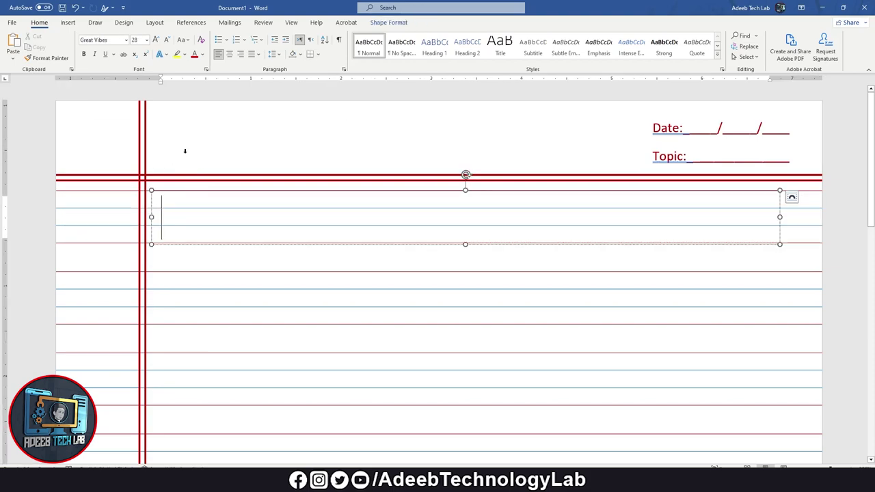
# Draw a small rectangle day box beside the left margin and duplicate it into a row.
pyautogui.click(67, 21)
pyautogui.click(125, 51)
pyautogui.click(123, 144)
pyautogui.moveTo(152, 148)
pyautogui.mouseDown()
pyautogui.moveTo(171, 167)
pyautogui.moveTo(183, 158)
pyautogui.mouseUp()
pyautogui.hotkey('ctrl', 'd')
pyautogui.hotkey('ctrl', 'd')
pyautogui.hotkey('ctrl', 'd')
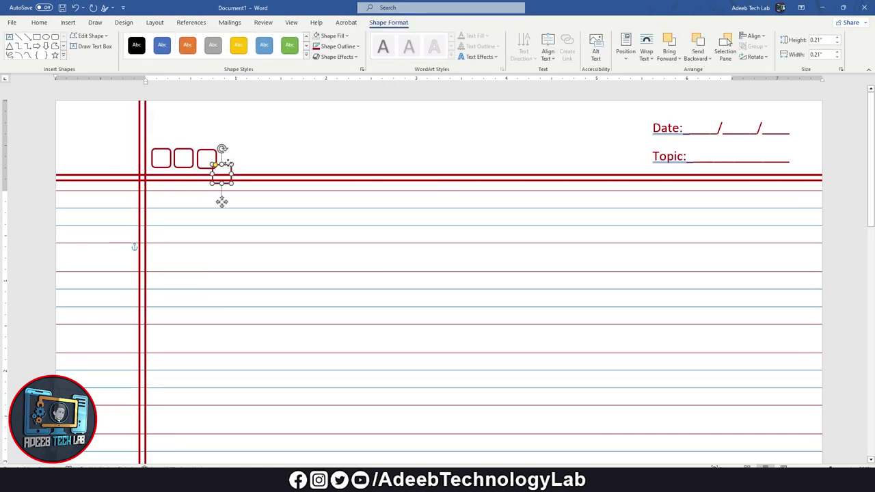
pyautogui.hotkey('ctrl', 'd')
pyautogui.hotkey('ctrl', 'd')
pyautogui.hotkey('ctrl', 'd')
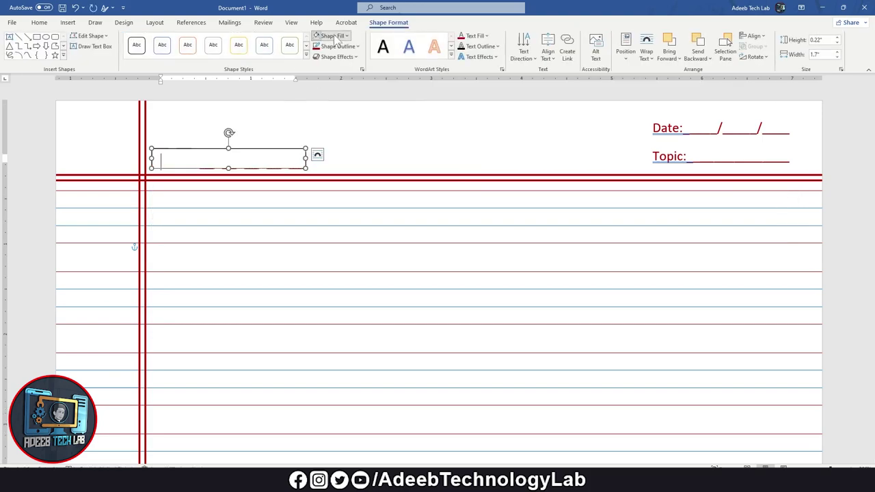
# Type 'M T W T F S S' and enlarge the letters to spread across the boxes.
pyautogui.write('aM T W T F S')
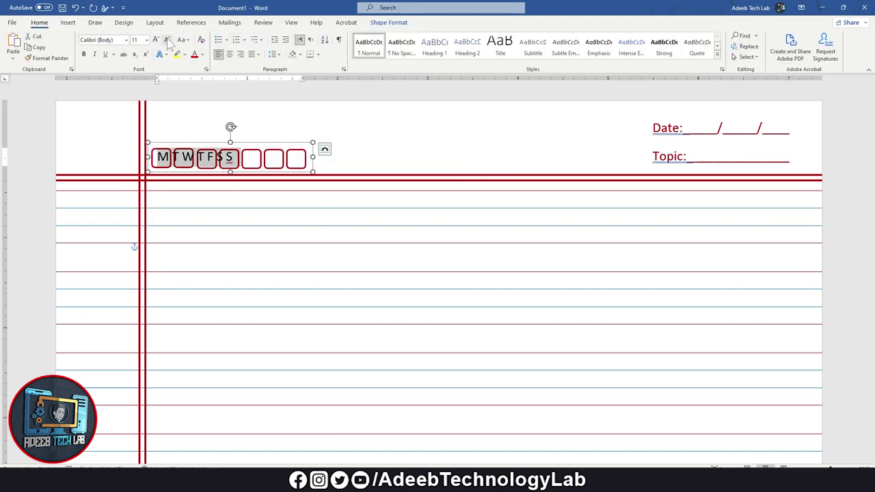
pyautogui.write(' S')
pyautogui.click(188, 170)
pyautogui.click(156, 39)
pyautogui.click(156, 39)
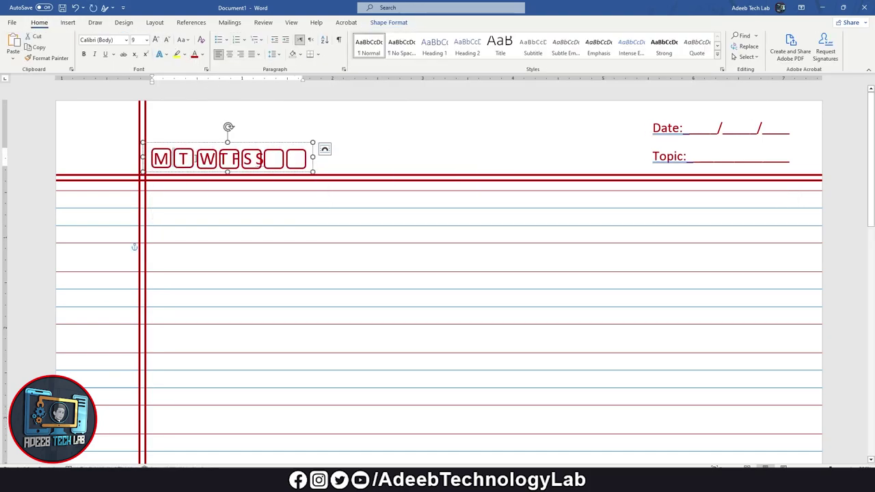
pyautogui.click(156, 39)
pyautogui.click(155, 39)
pyautogui.click(272, 185)
pyautogui.scroll(-2, 369, 144)
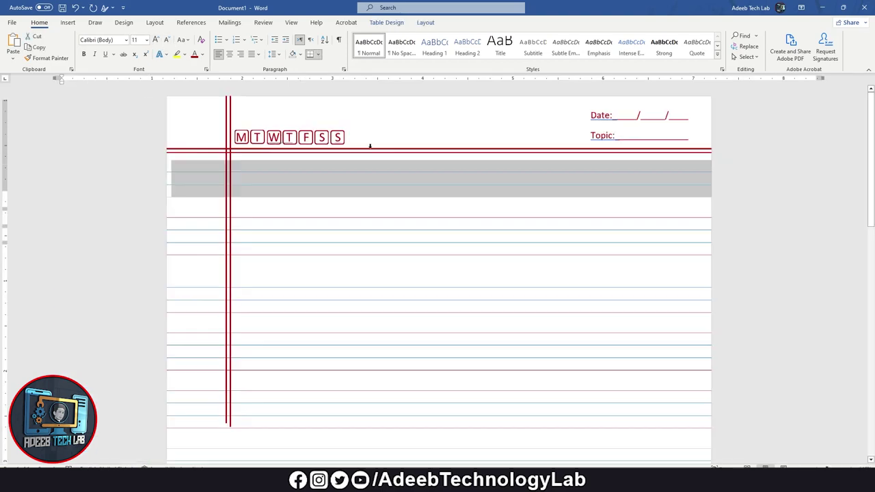
pyautogui.scroll(-3, 369, 143)
pyautogui.moveTo(425, 250)
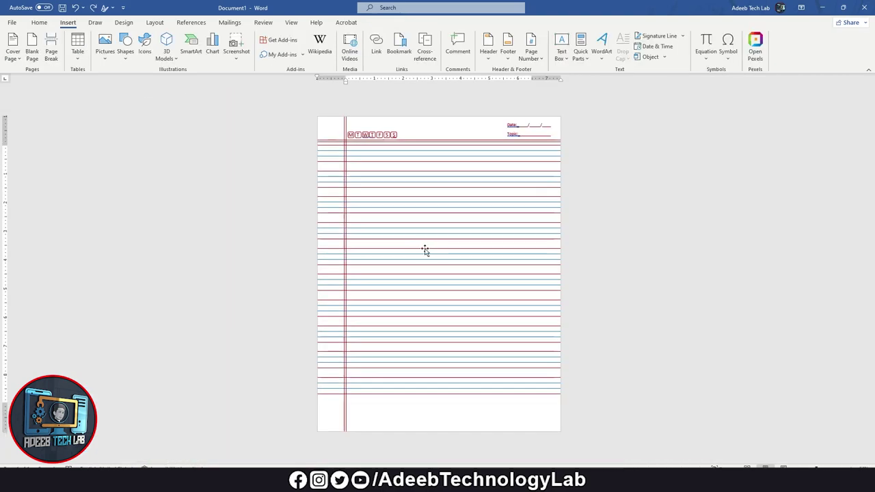
pyautogui.scroll(5, 464, 251)
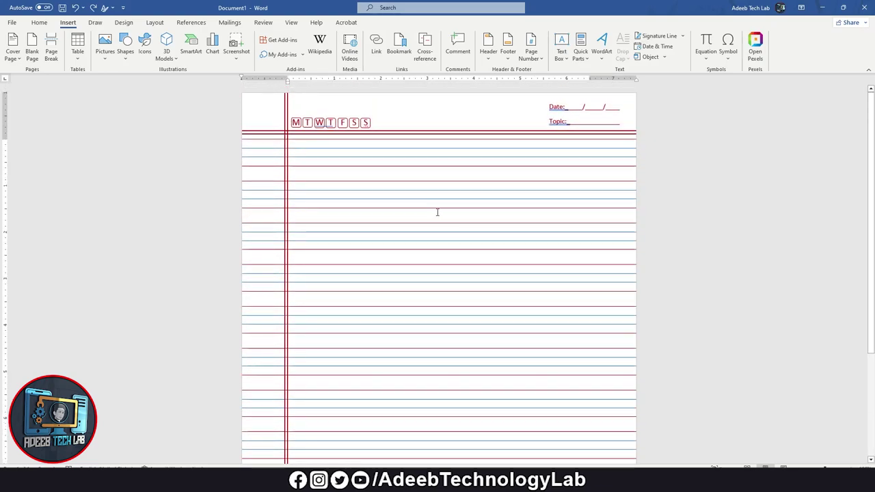
pyautogui.scroll(-5, 437, 212)
pyautogui.scroll(-3, 436, 289)
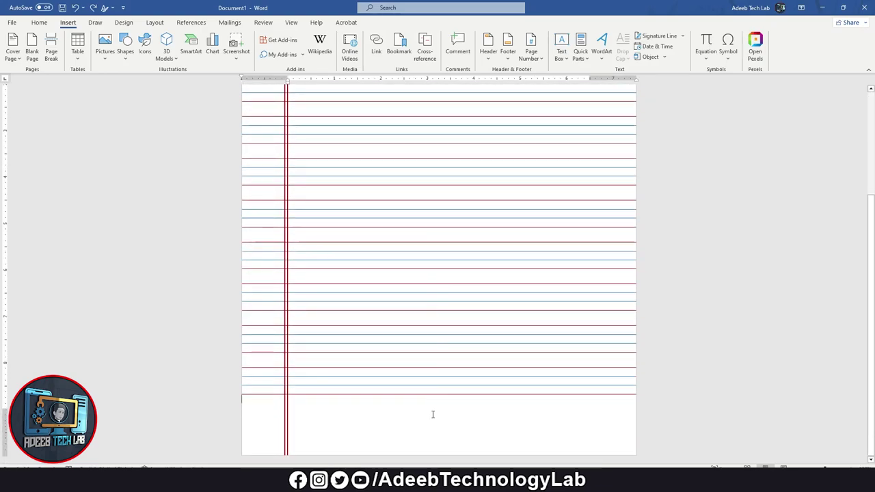
pyautogui.scroll(-3, 433, 415)
pyautogui.click(398, 134)
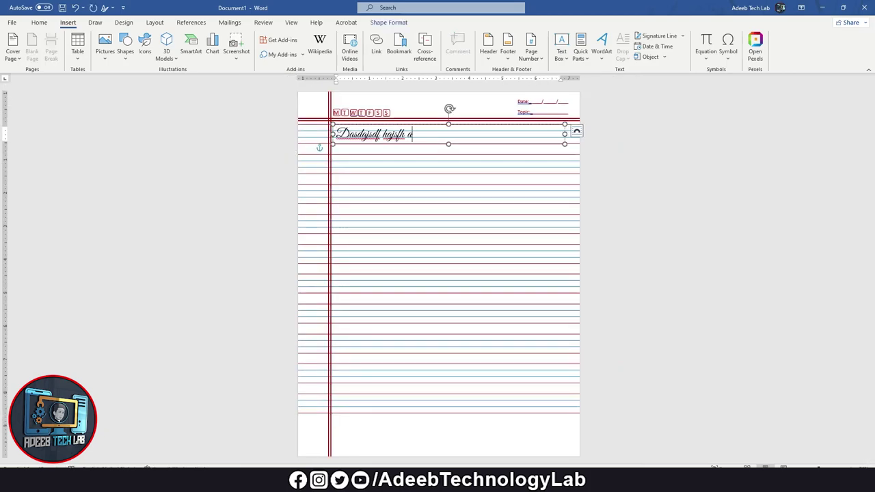
pyautogui.hotkey('ctrl', 'v')
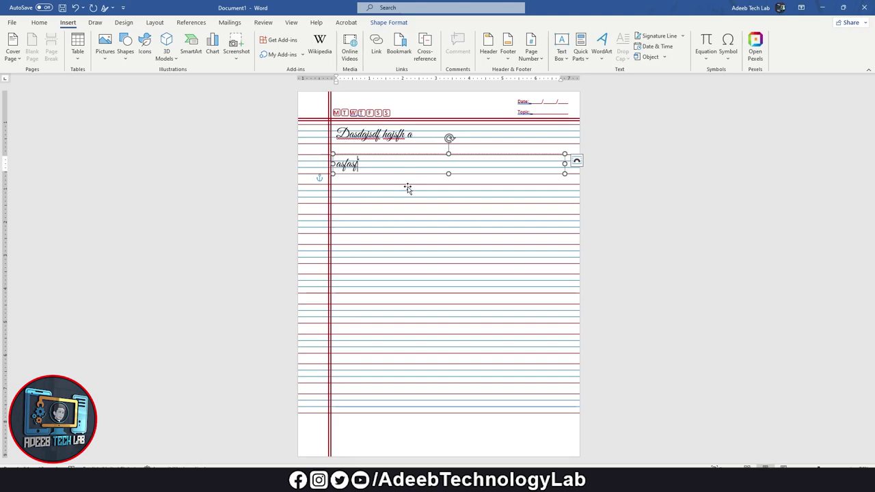
pyautogui.hotkey('ctrl', 'v')
pyautogui.hotkey('ctrl', 'v')
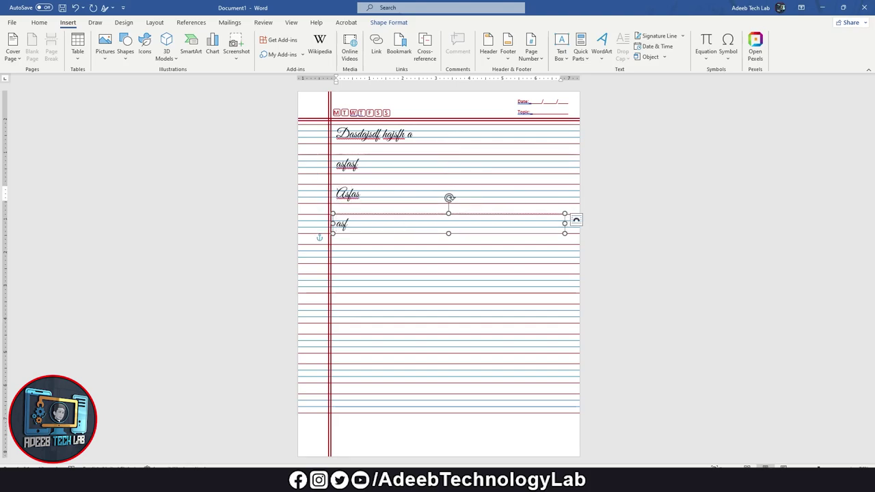
pyautogui.hotkey('ctrl', 'z')
pyautogui.hotkey('ctrl', 'z')
pyautogui.hotkey('ctrl', 'z')
pyautogui.hotkey('ctrl', 'z')
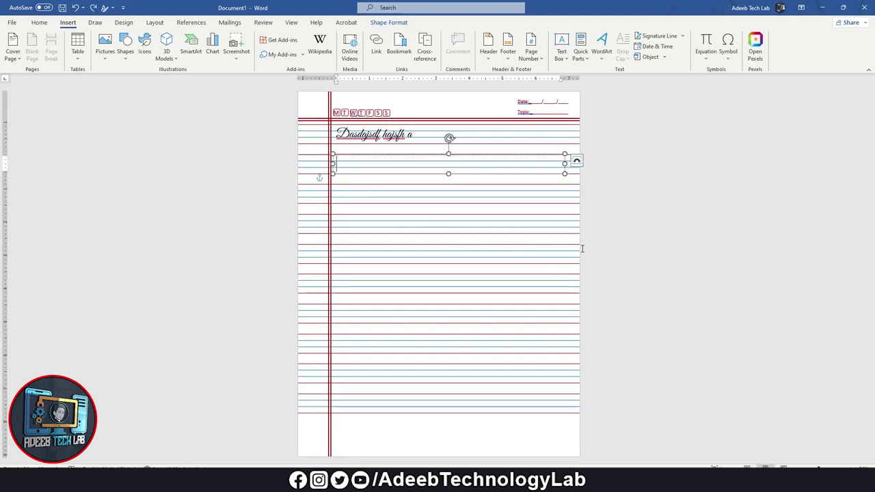
pyautogui.hotkey('ctrl', 'z')
pyautogui.hotkey('ctrl', 'z')
pyautogui.hotkey('ctrl', 'z')
pyautogui.hotkey('ctrl', 'z')
pyautogui.hotkey('ctrl', 'z')
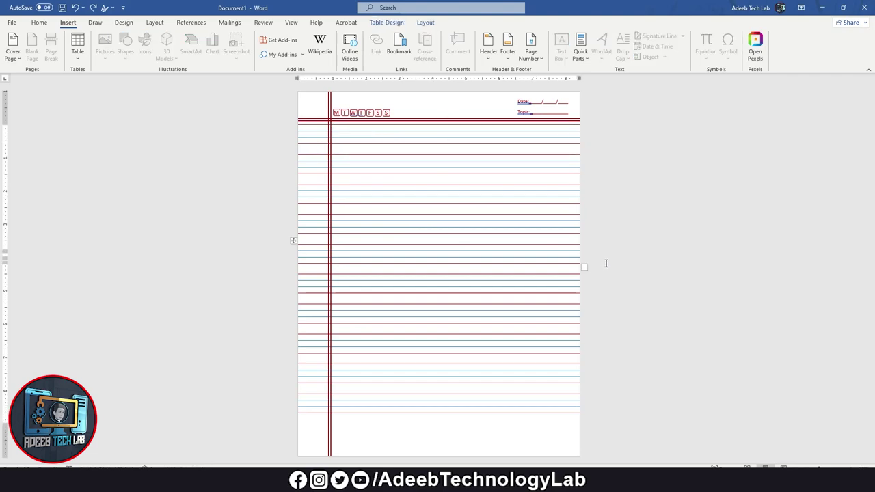
pyautogui.keyDown('ctrl'); pyautogui.scroll(-2, 612, 261); pyautogui.keyUp('ctrl')
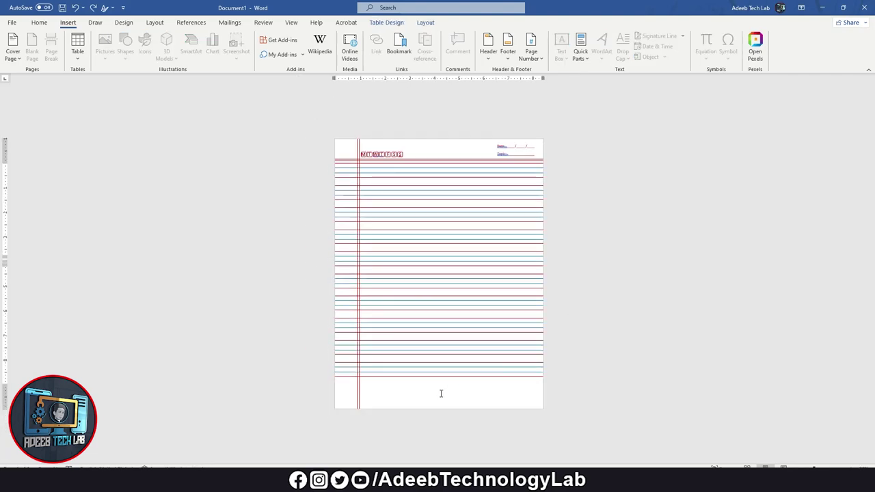
pyautogui.hotkey('ctrl', 'a')
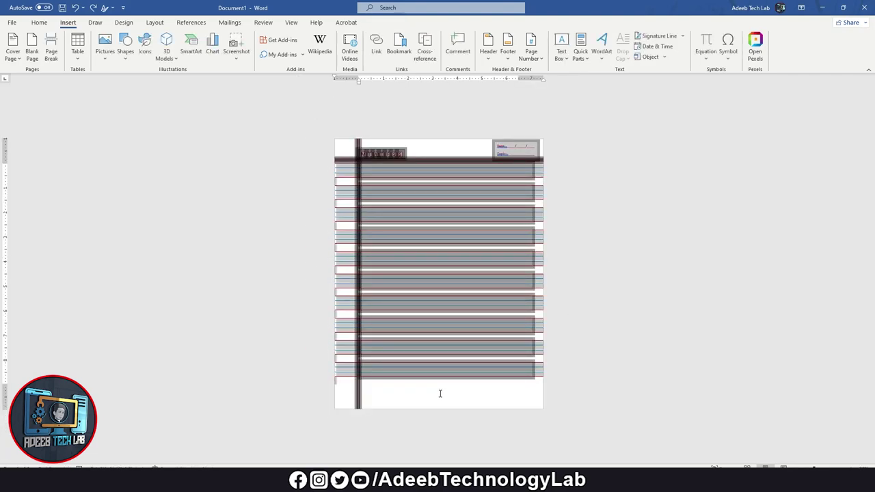
# Insert blank pages and paste the ruled notebook content onto pages 2 through 5.
pyautogui.click(412, 369)
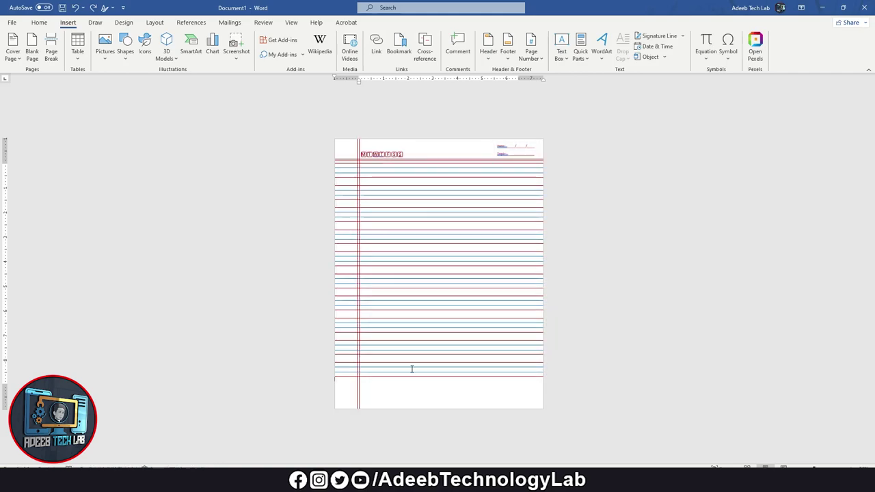
pyautogui.click(32, 49)
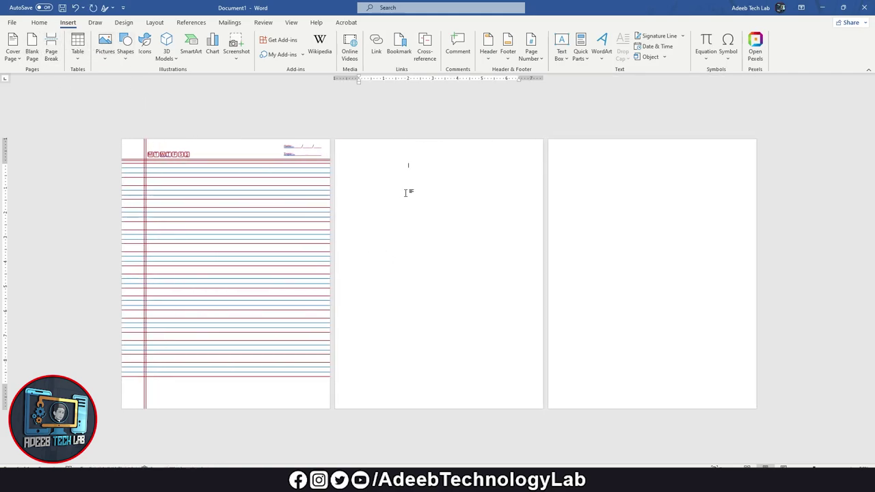
pyautogui.hotkey('ctrl', 'v')
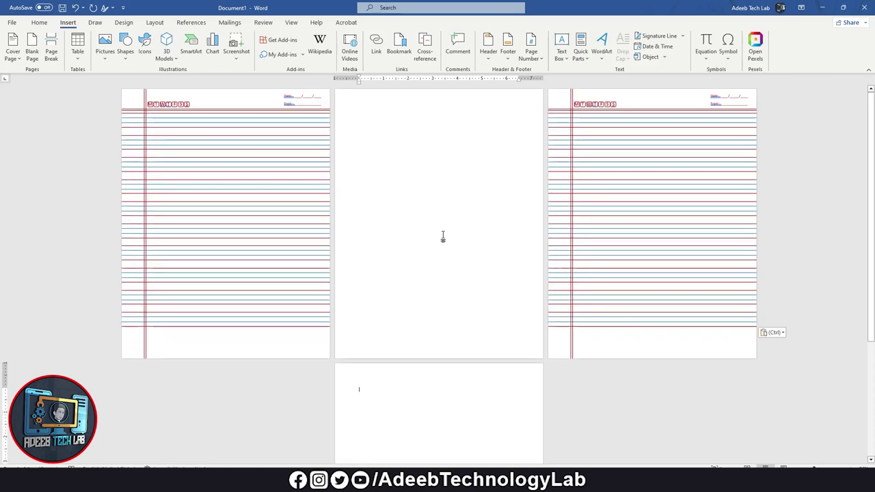
pyautogui.hotkey('ctrl', 'z')
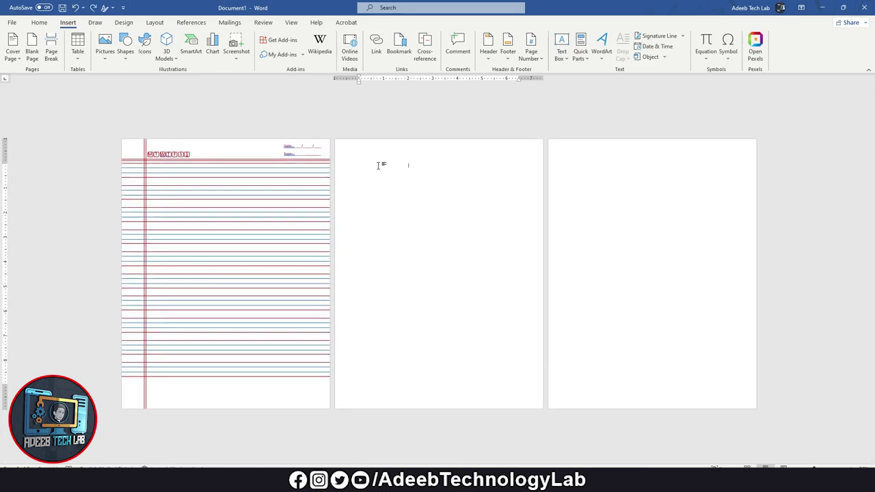
pyautogui.hotkey('ctrl', 'v')
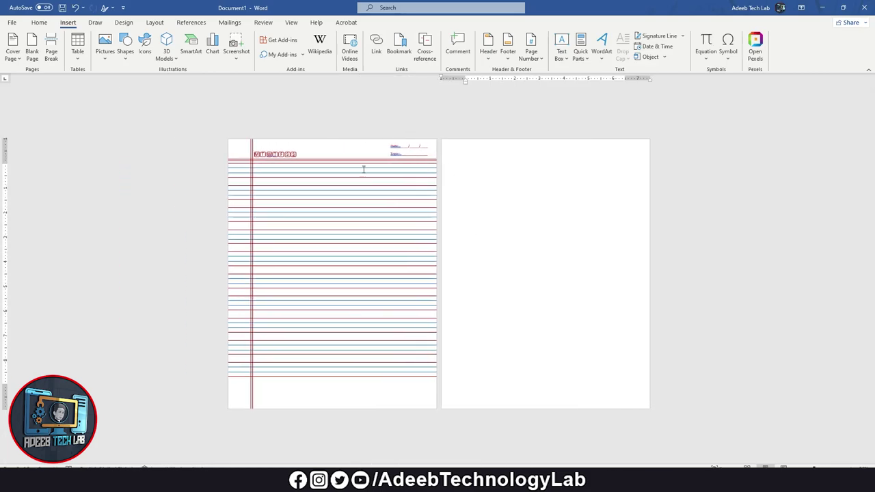
pyautogui.hotkey('ctrl', 'v')
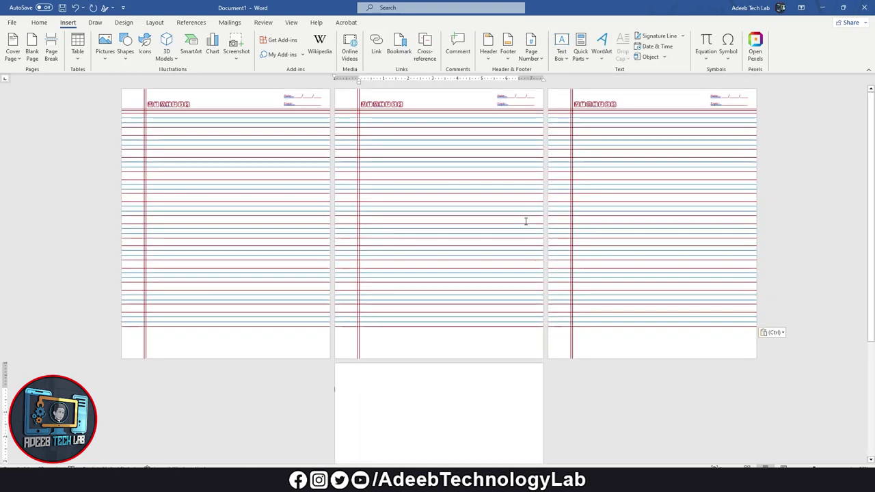
pyautogui.hotkey('ctrl', 'v')
pyautogui.hotkey('ctrl', 'v')
pyautogui.keyDown('ctrl'); pyautogui.scroll(-1, 478, 219); pyautogui.keyUp('ctrl')
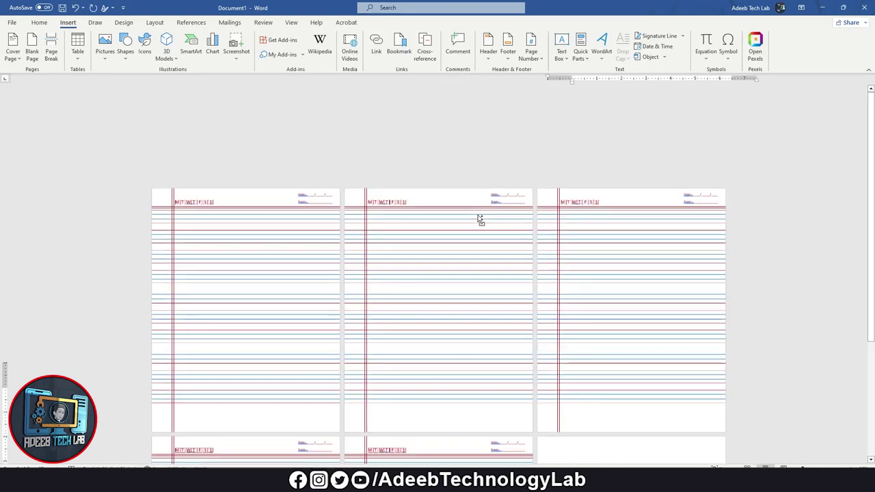
pyautogui.keyDown('ctrl'); pyautogui.scroll(-3, 478, 214); pyautogui.keyUp('ctrl')
pyautogui.keyDown('ctrl'); pyautogui.scroll(1, 475, 215); pyautogui.keyUp('ctrl')
pyautogui.keyDown('ctrl'); pyautogui.scroll(1, 475, 216); pyautogui.keyUp('ctrl')
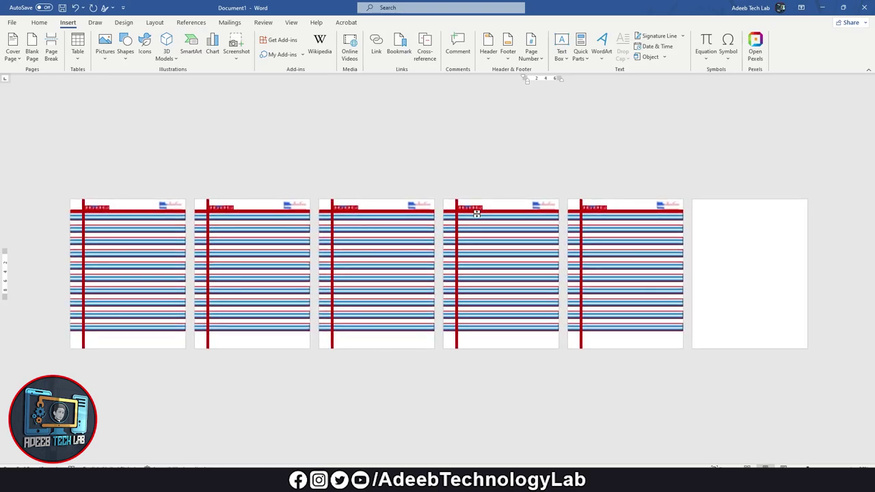
pyautogui.keyDown('ctrl'); pyautogui.scroll(1, 475, 217); pyautogui.keyUp('ctrl')
pyautogui.keyDown('ctrl'); pyautogui.scroll(1, 474, 218); pyautogui.keyUp('ctrl')
pyautogui.keyDown('ctrl'); pyautogui.scroll(2, 465, 218); pyautogui.keyUp('ctrl')
pyautogui.keyDown('ctrl'); pyautogui.scroll(1, 462, 220); pyautogui.keyUp('ctrl')
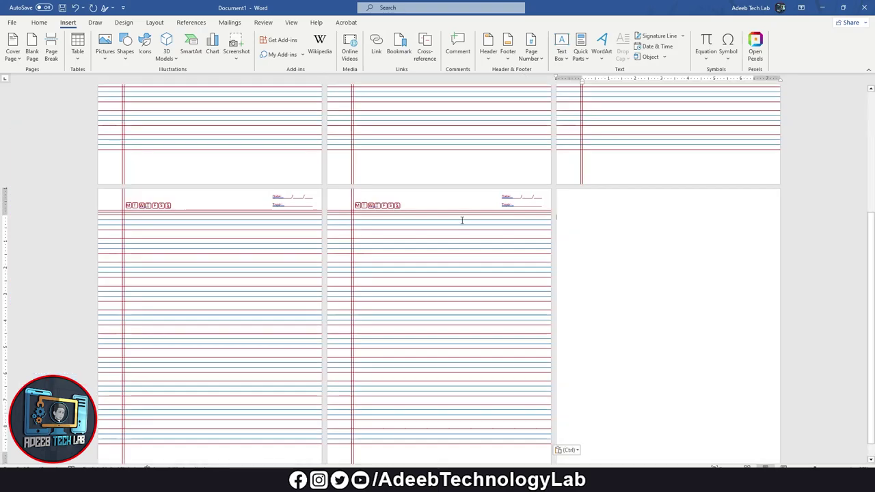
pyautogui.scroll(1, 460, 220)
pyautogui.scroll(1, 459, 220)
pyautogui.scroll(1, 459, 219)
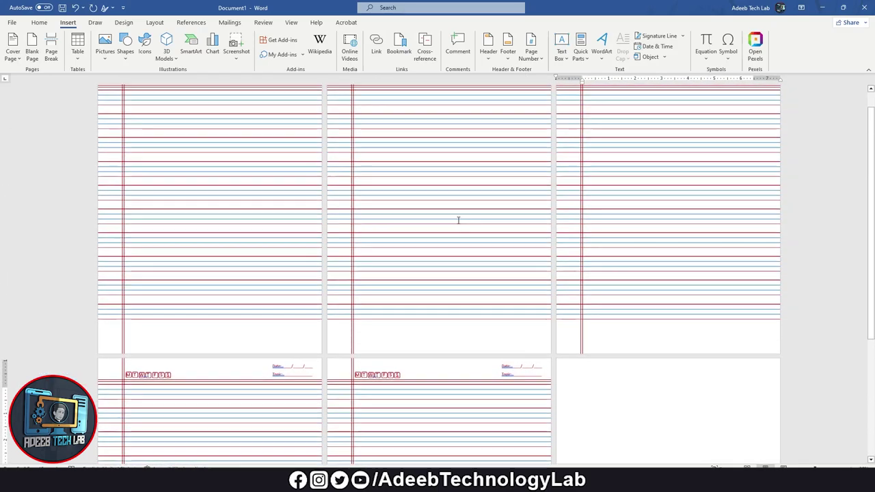
pyautogui.keyDown('ctrl'); pyautogui.scroll(1, 428, 211); pyautogui.keyUp('ctrl')
pyautogui.keyDown('ctrl'); pyautogui.scroll(1, 424, 211); pyautogui.keyUp('ctrl')
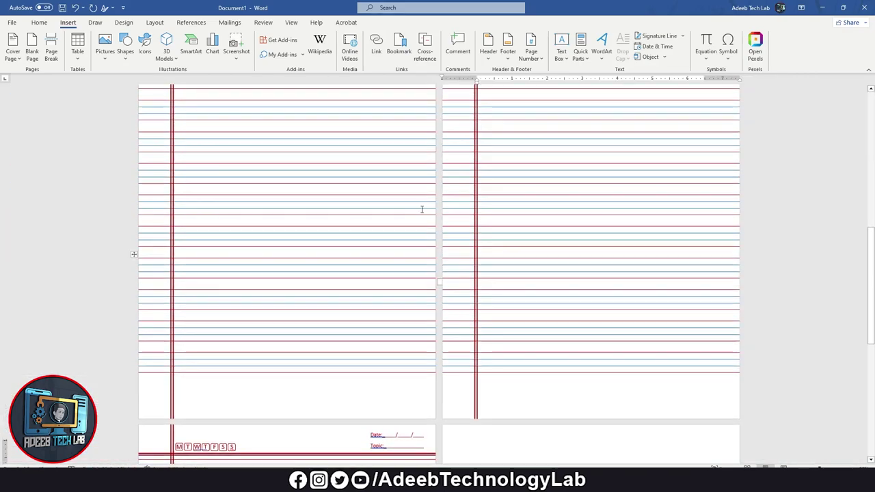
pyautogui.scroll(-3, 422, 209)
pyautogui.scroll(1, 422, 209)
pyautogui.scroll(2, 430, 201)
pyautogui.scroll(1, 433, 201)
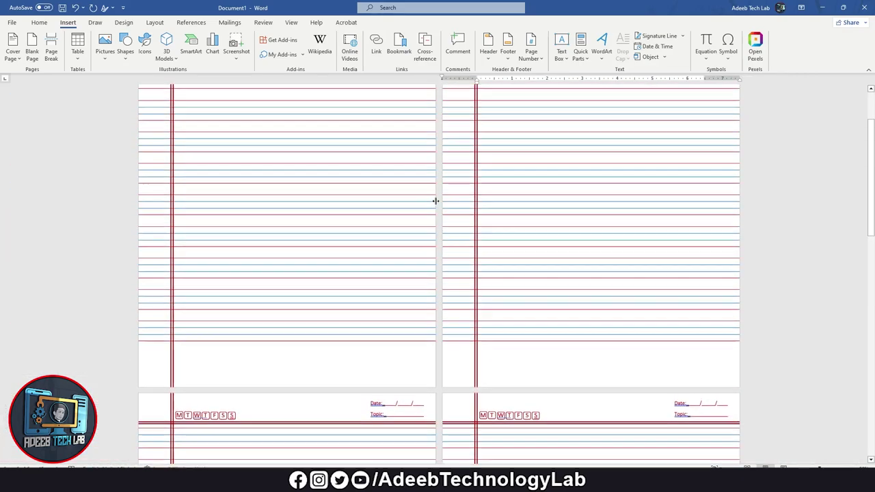
pyautogui.scroll(1, 435, 199)
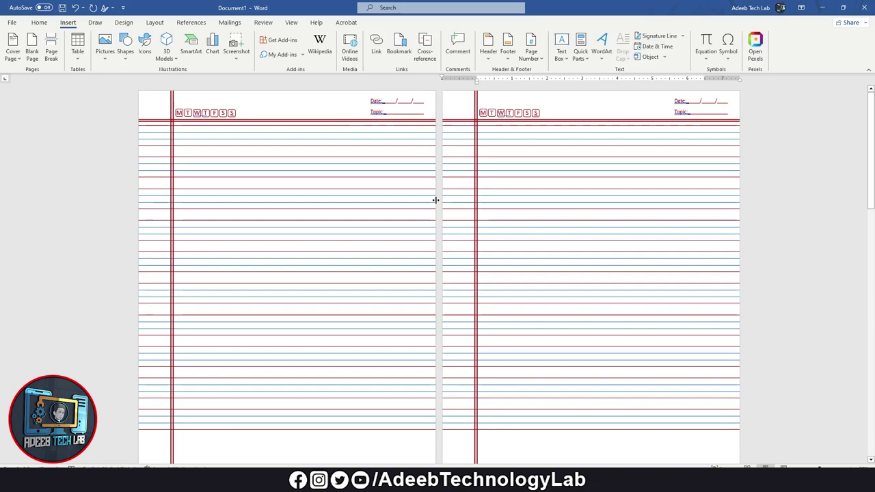